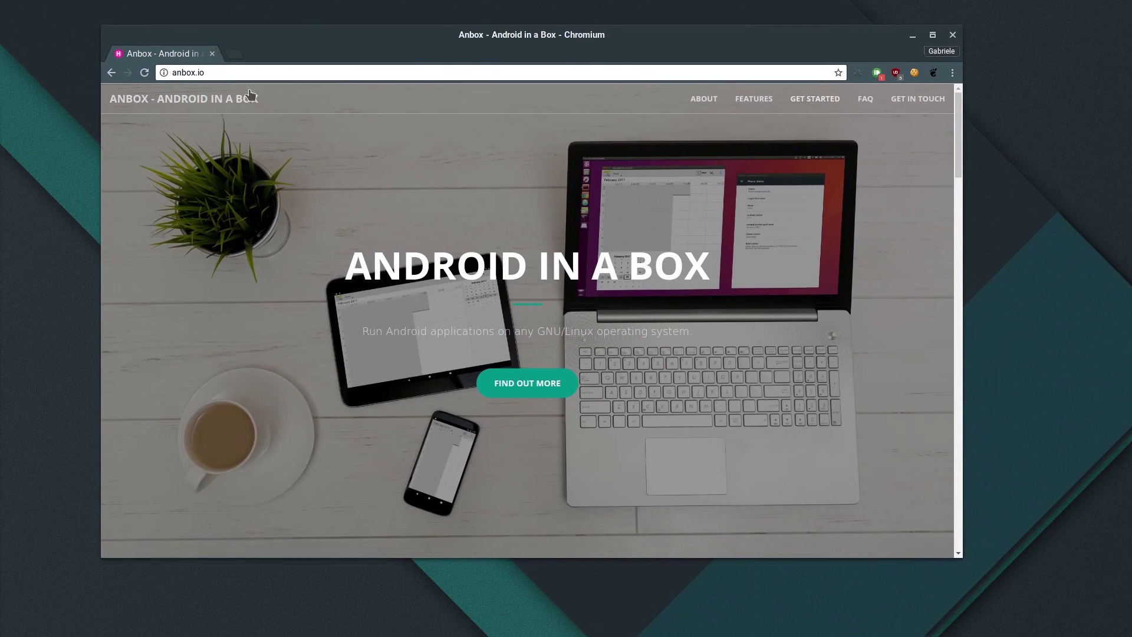
Jump to anbox.io's Get started section with the snap install command and nudge the Chromium window into place
click(814, 101)
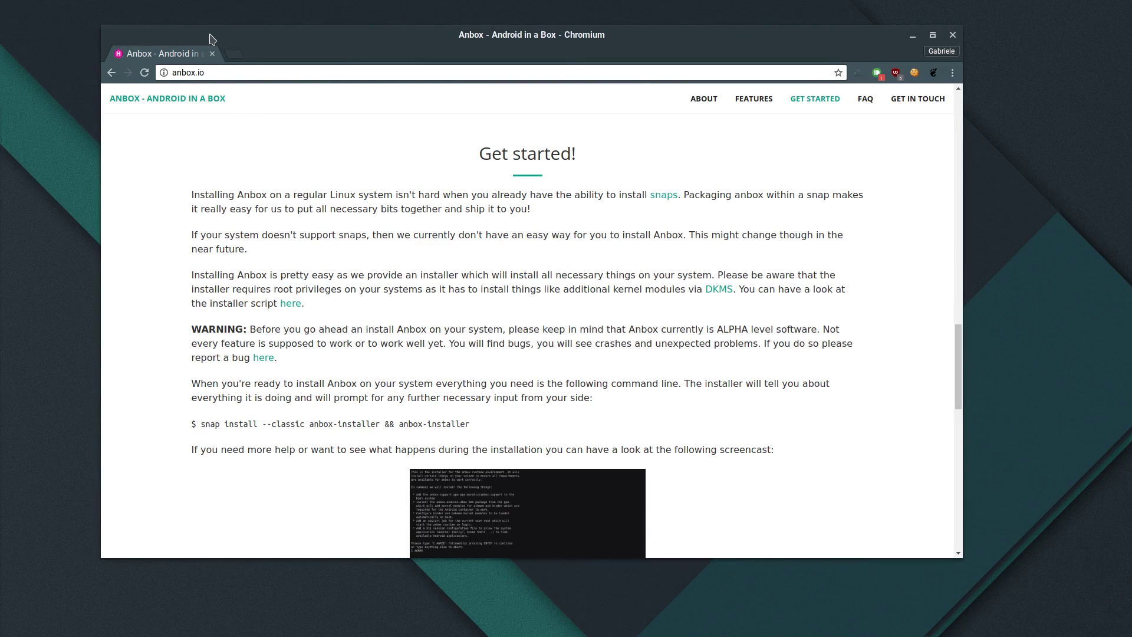
drag(210, 34, 211, 43)
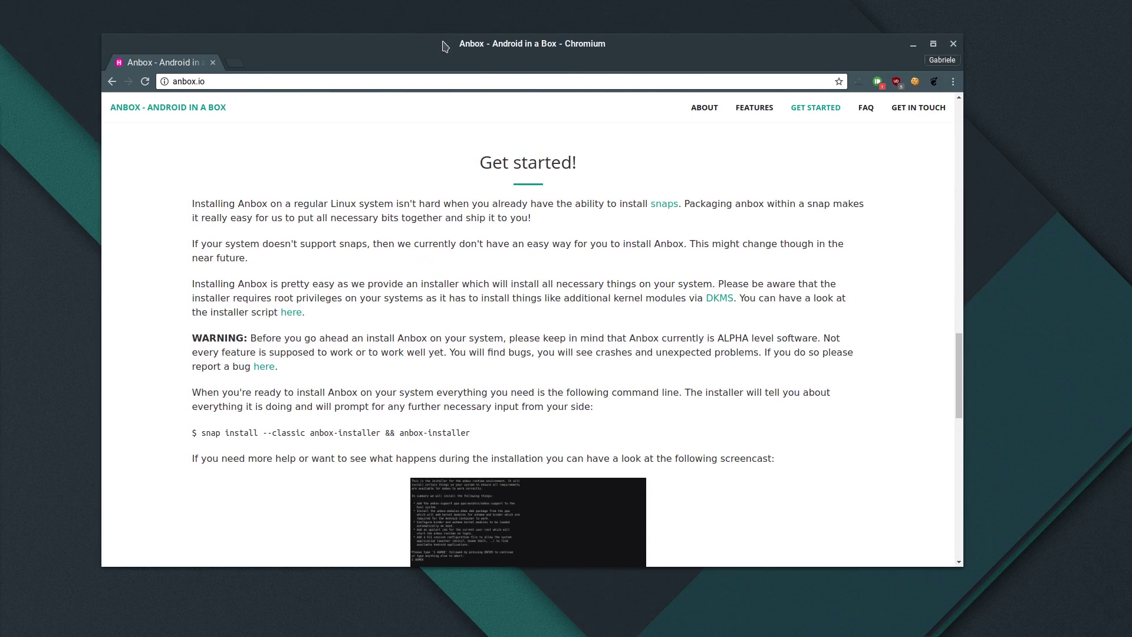
drag(765, 60, 774, 60)
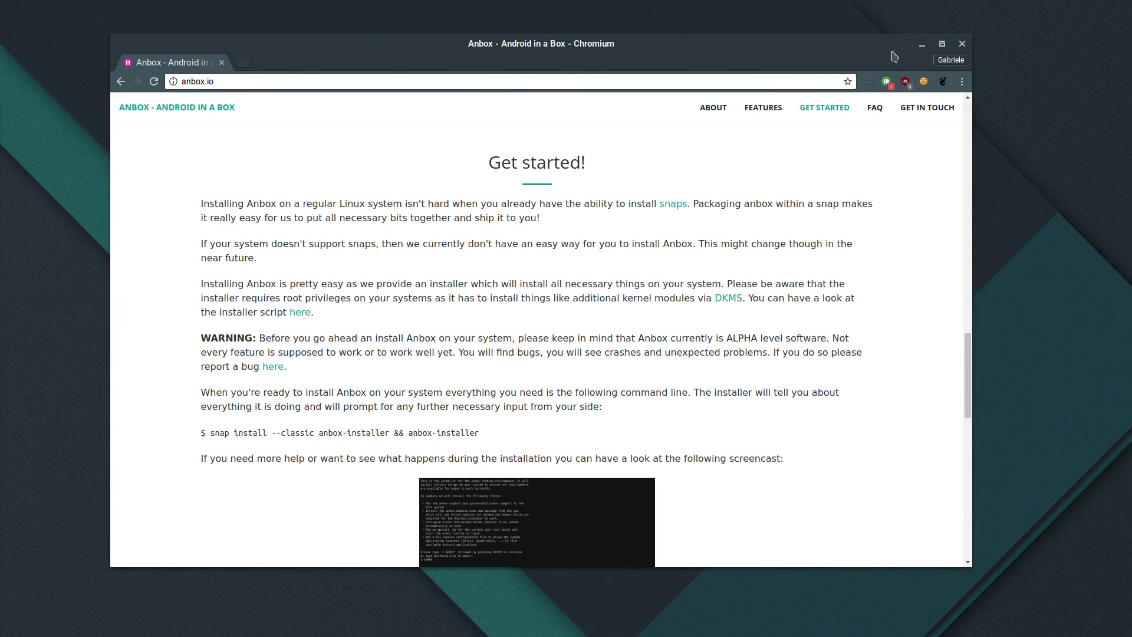
drag(480, 46, 385, 23)
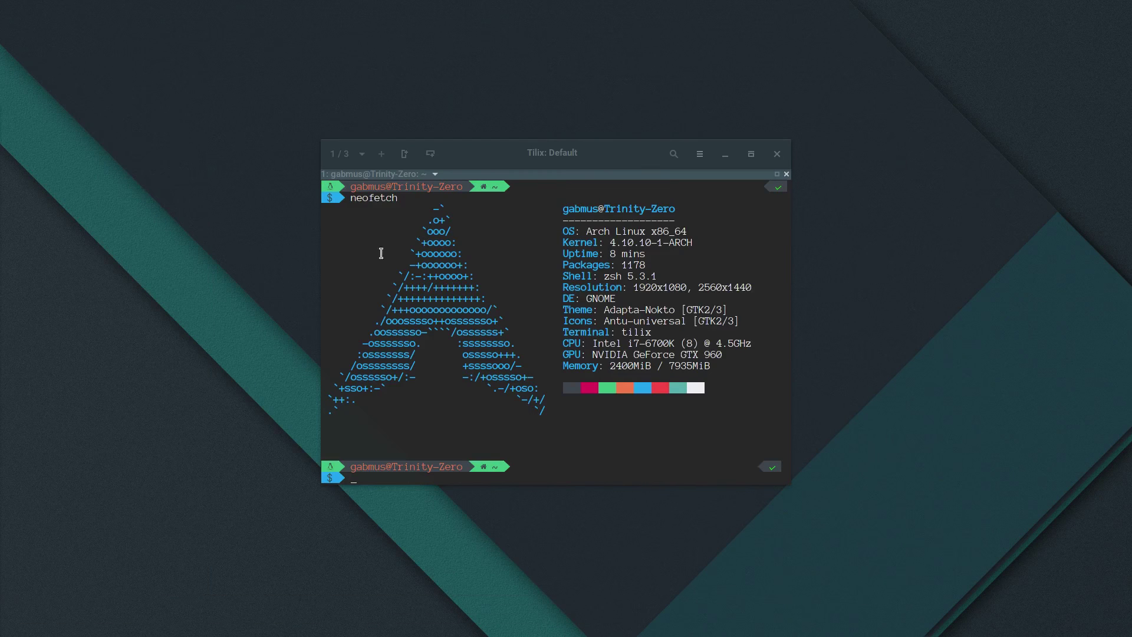
Switch Tilix to session 2 and run the pacaur -Ss anbox search
click(357, 154)
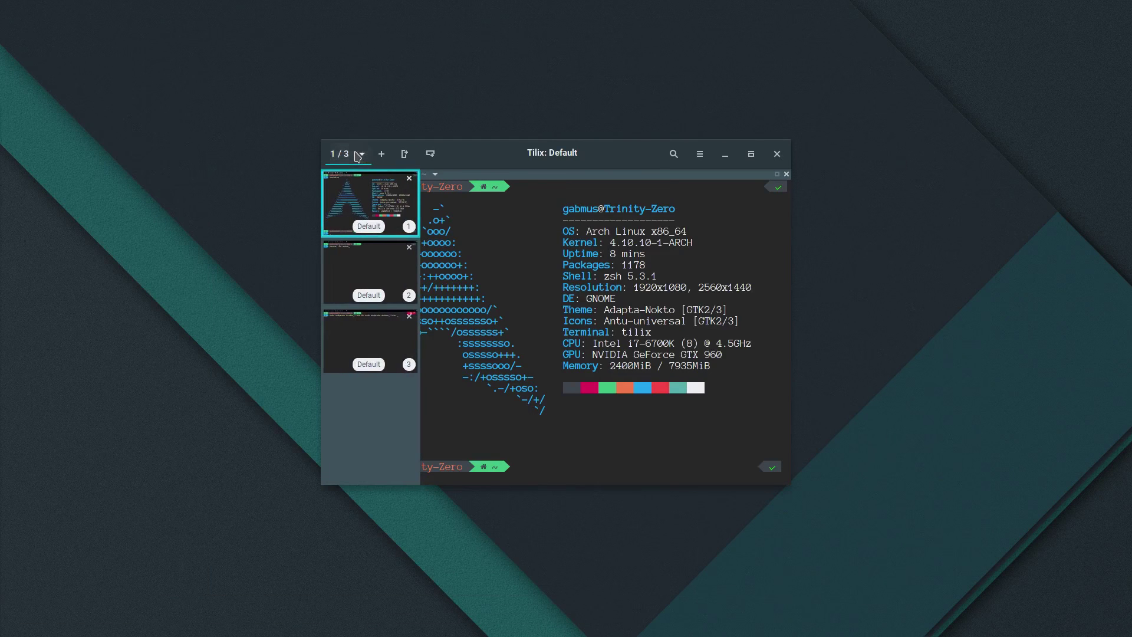
click(391, 271)
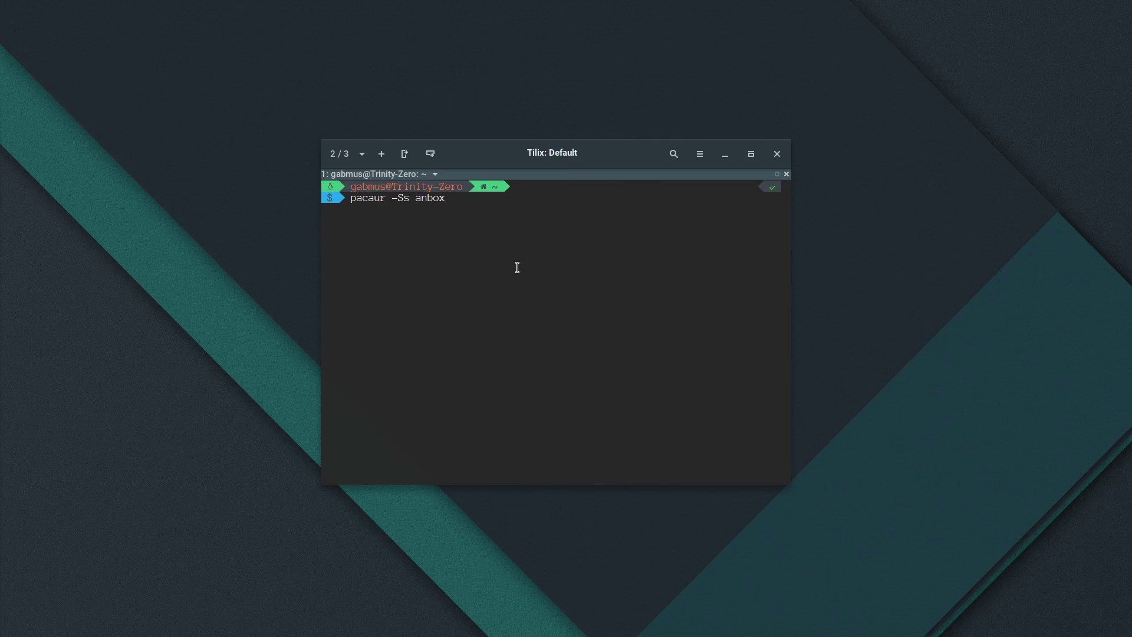
key(Return)
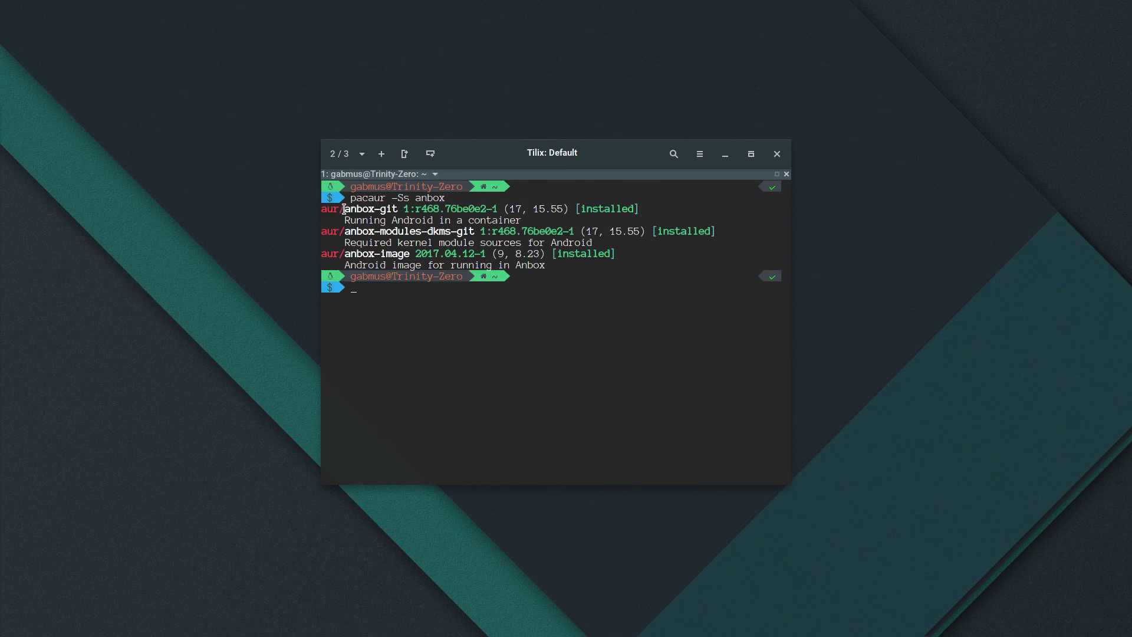
Highlight the anbox-git, anbox-modules-dkms-git and anbox-image results in the search output
triple_click(344, 210)
double_click(344, 210)
click(349, 237)
triple_click(348, 232)
click(348, 236)
drag(342, 254, 412, 254)
click(412, 253)
In session 3, load the binder_linux and ashmem_linux modules with sudo modprobe, entering the password
click(340, 154)
click(367, 359)
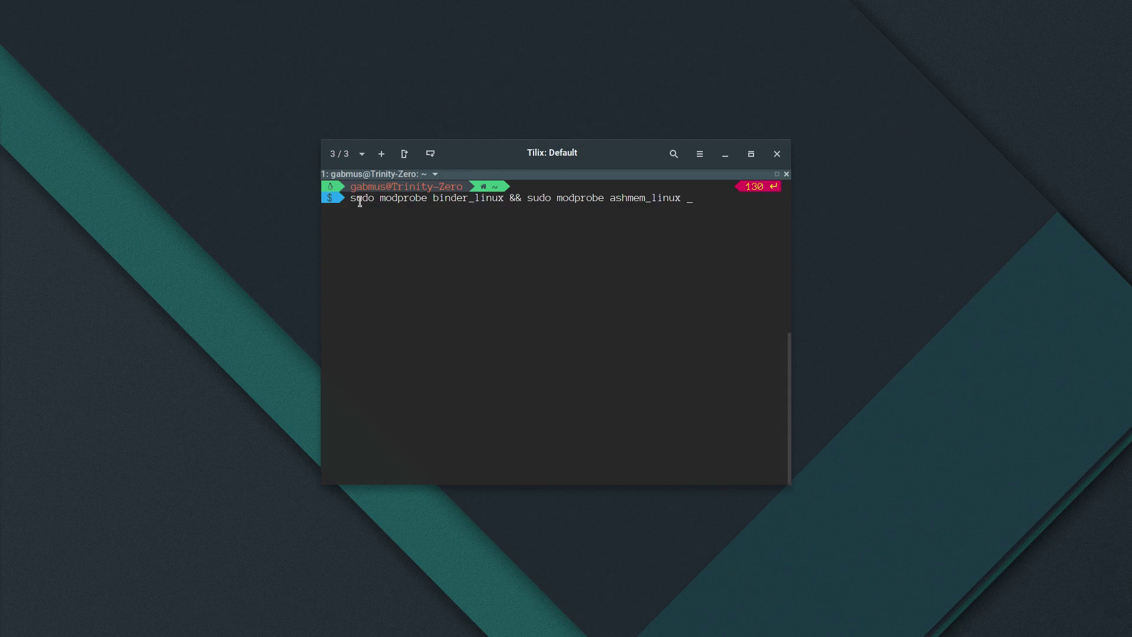
drag(520, 155, 525, 127)
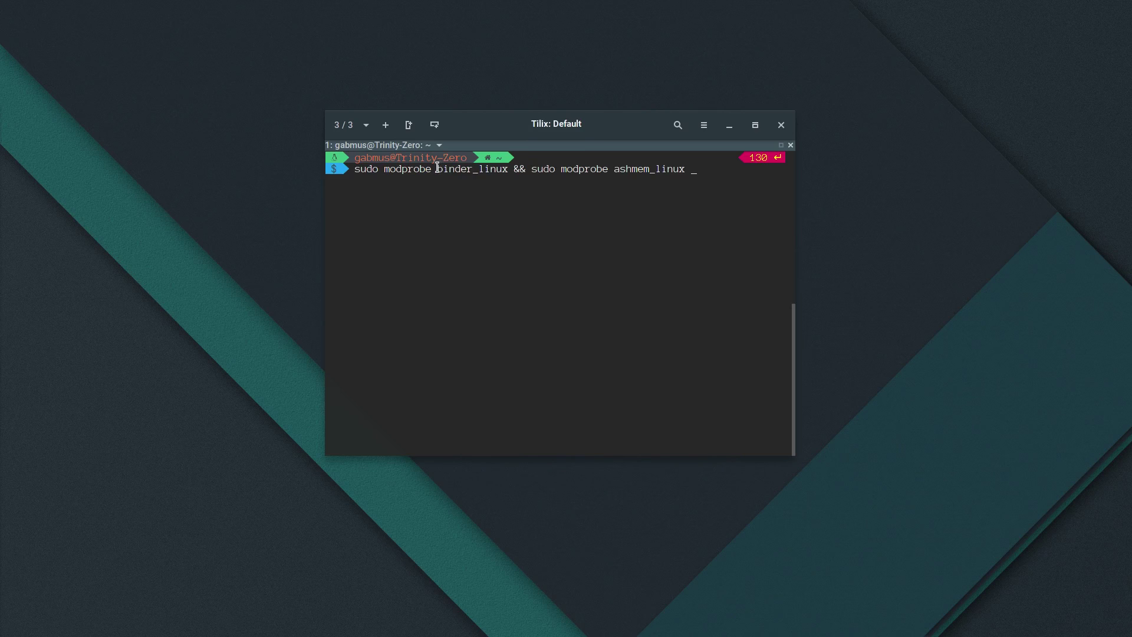
drag(438, 169, 501, 170)
drag(614, 170, 689, 164)
click(689, 164)
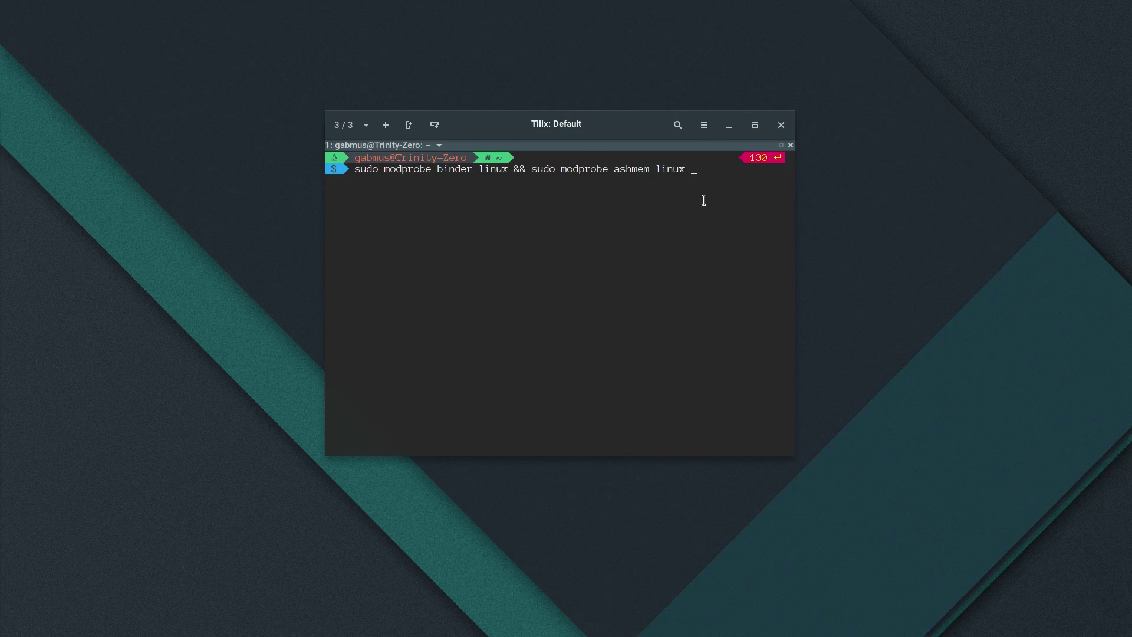
key(Return)
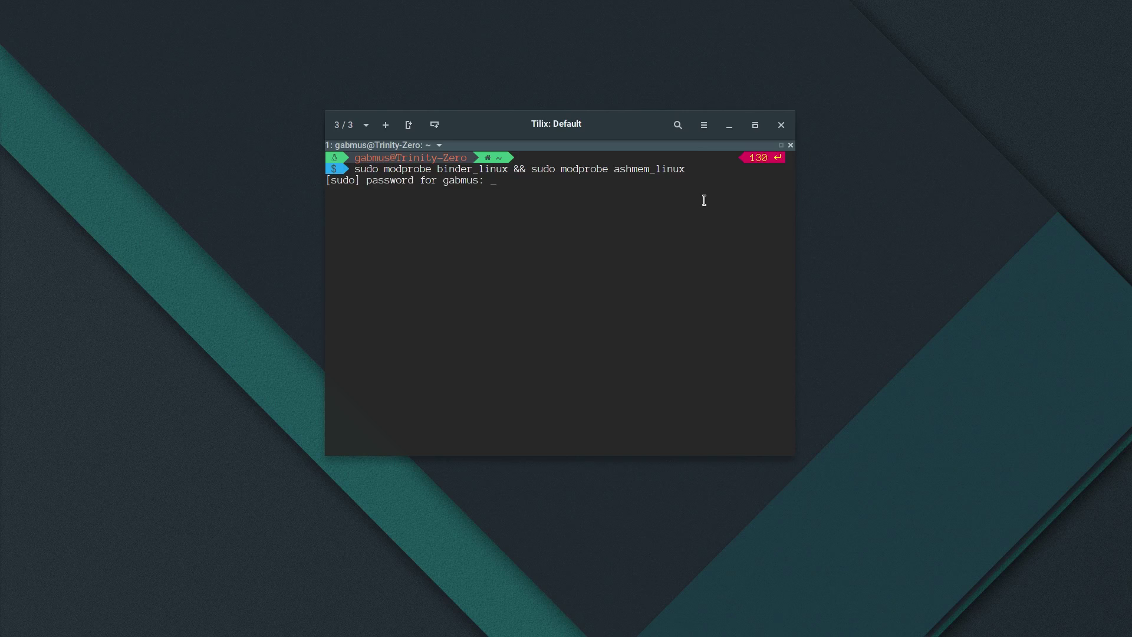
key(Return)
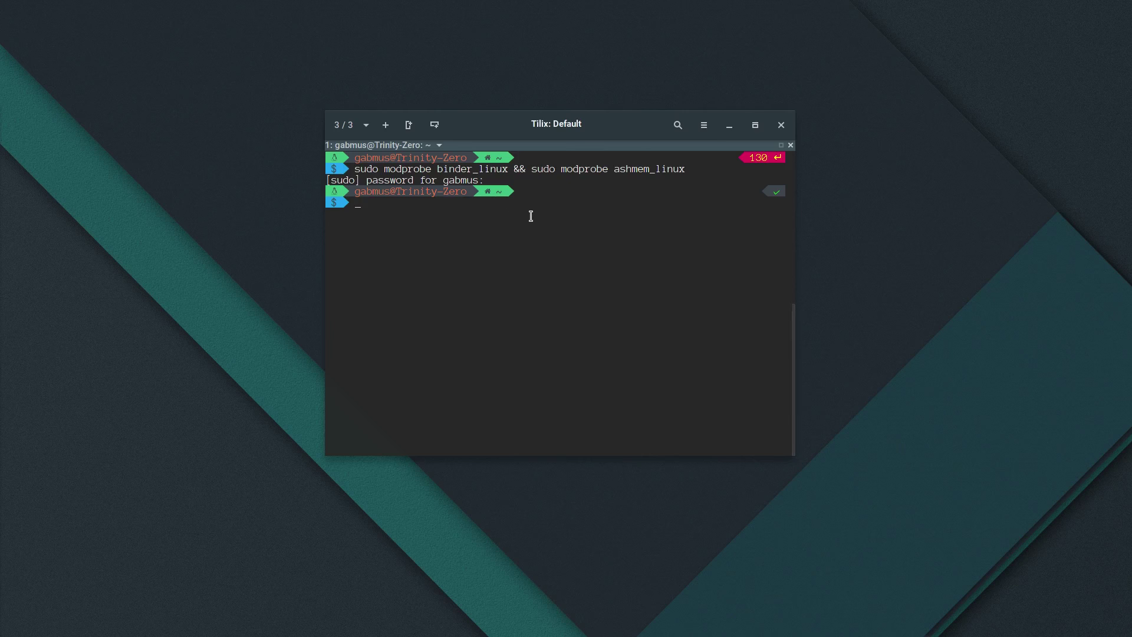
Start anbox-container-manager.service with sudo systemctl start
text(sudo sys)
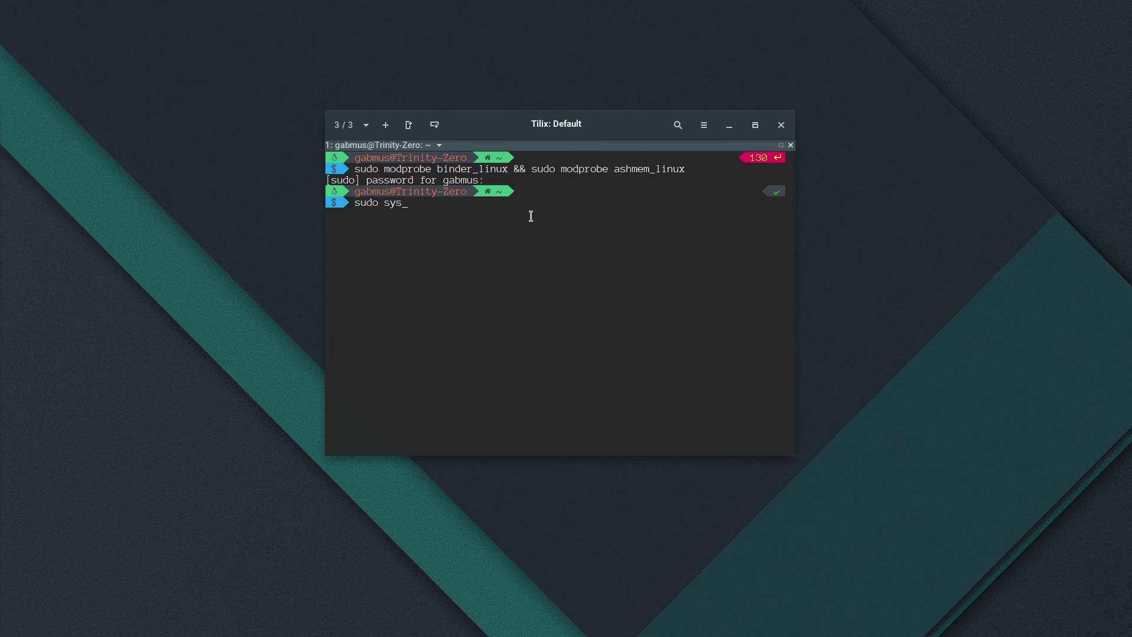
text(temctl start anboxc)
key(Tab)
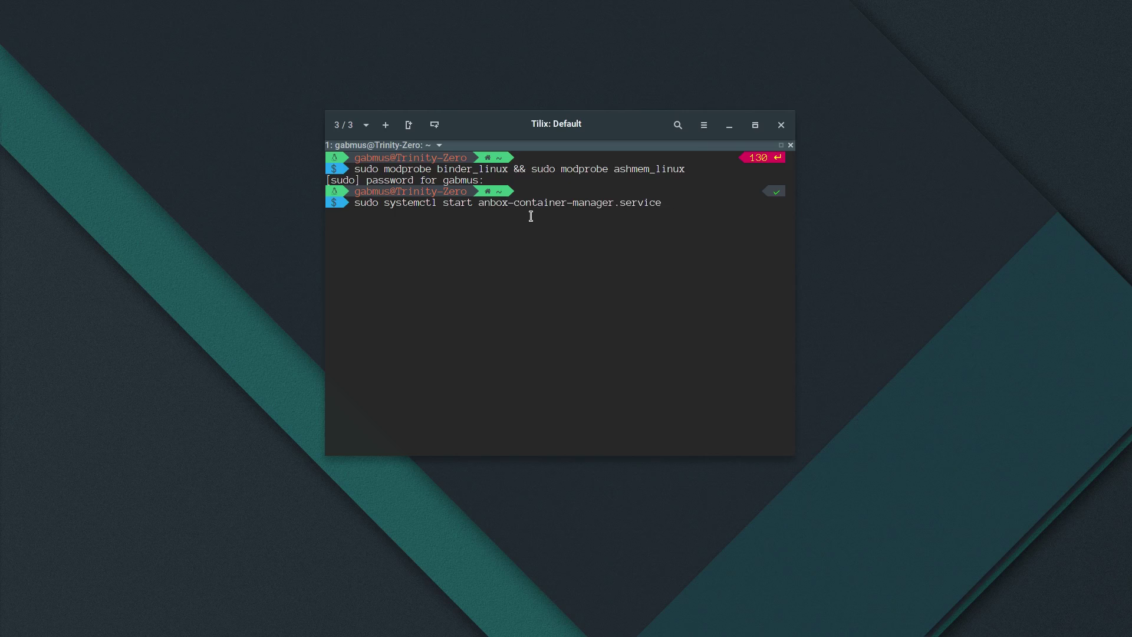
key(Return)
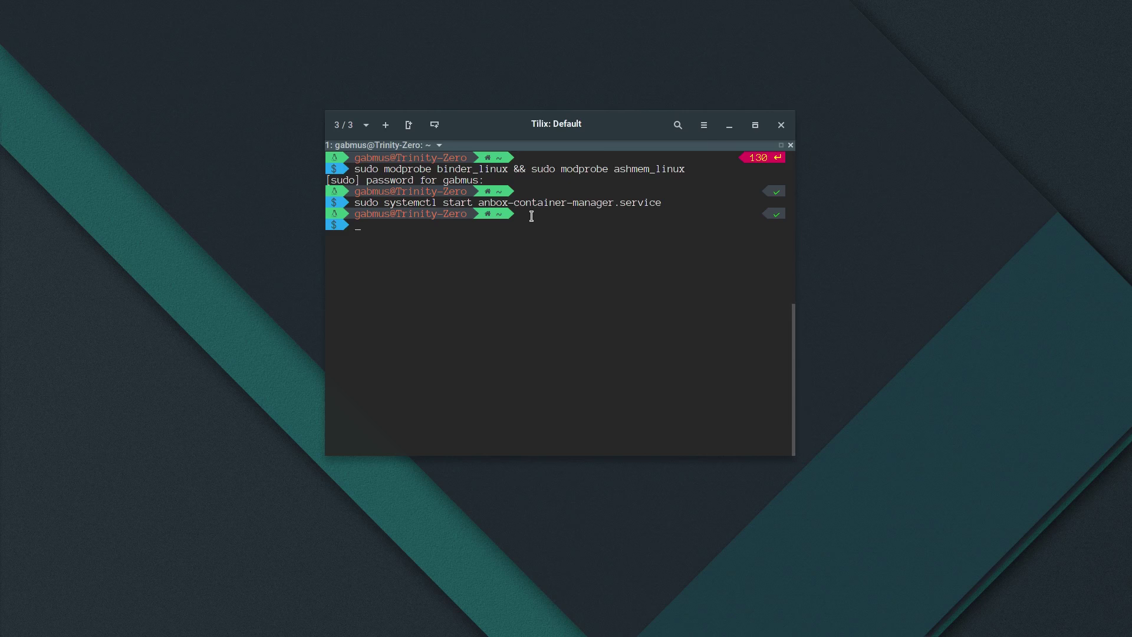
Run anbox session-manager and check the new window in the Activities overview
text(an)
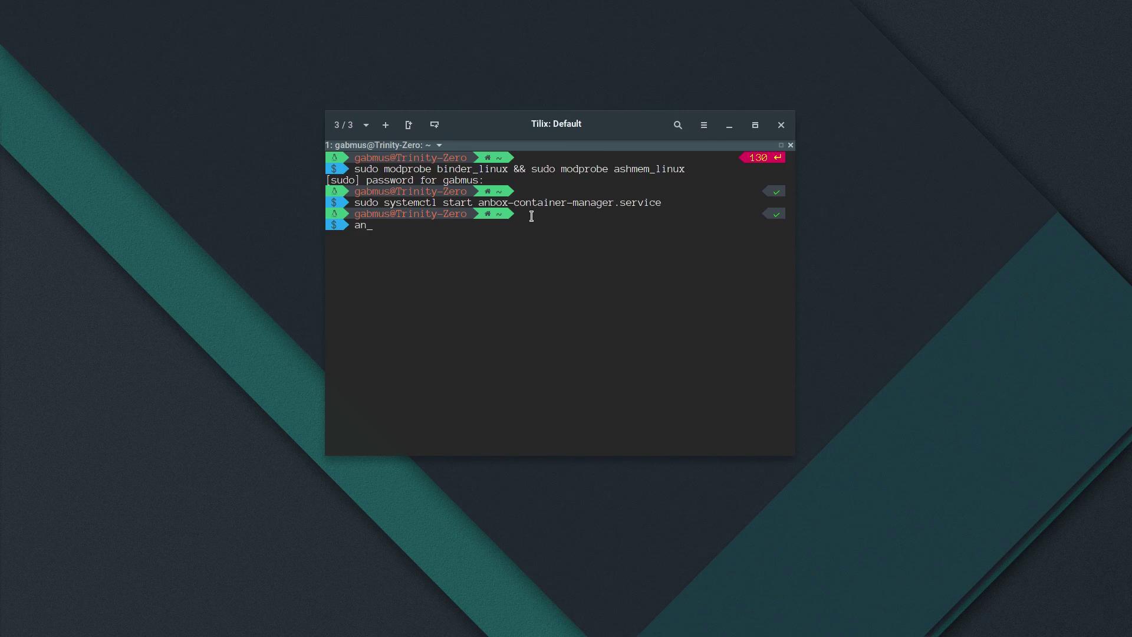
text(box session-manager)
key(Return)
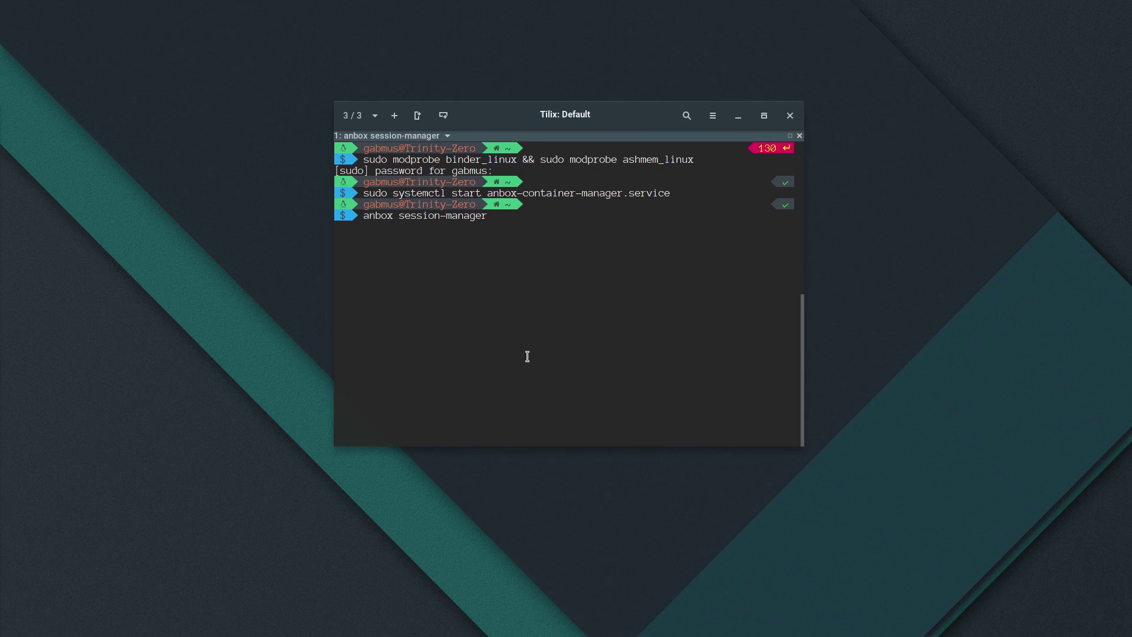
key(super)
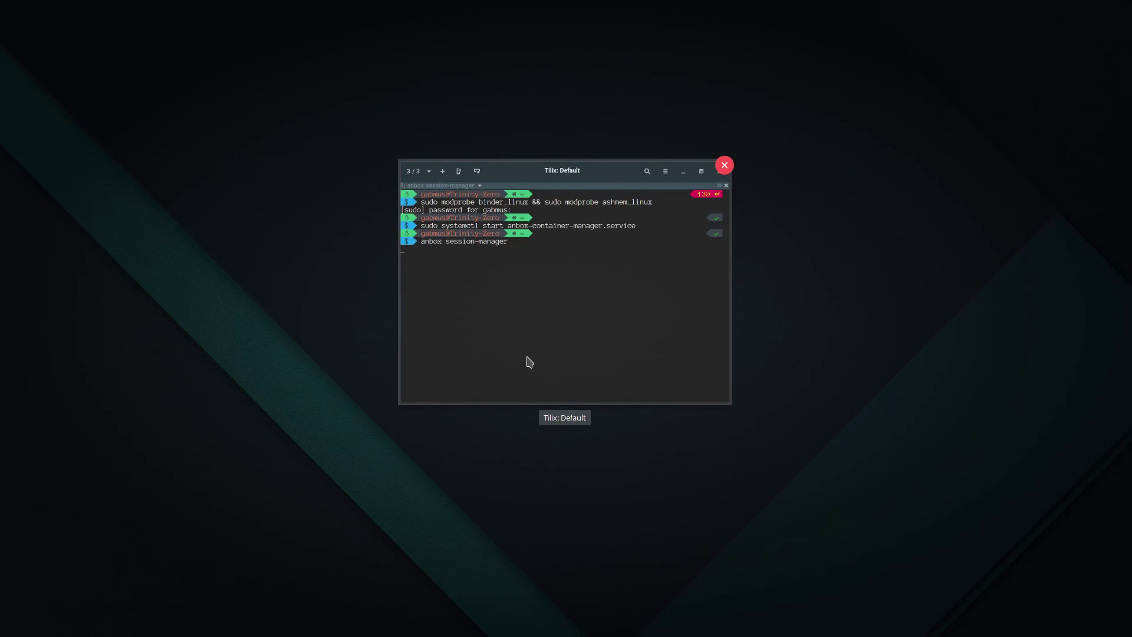
key(super)
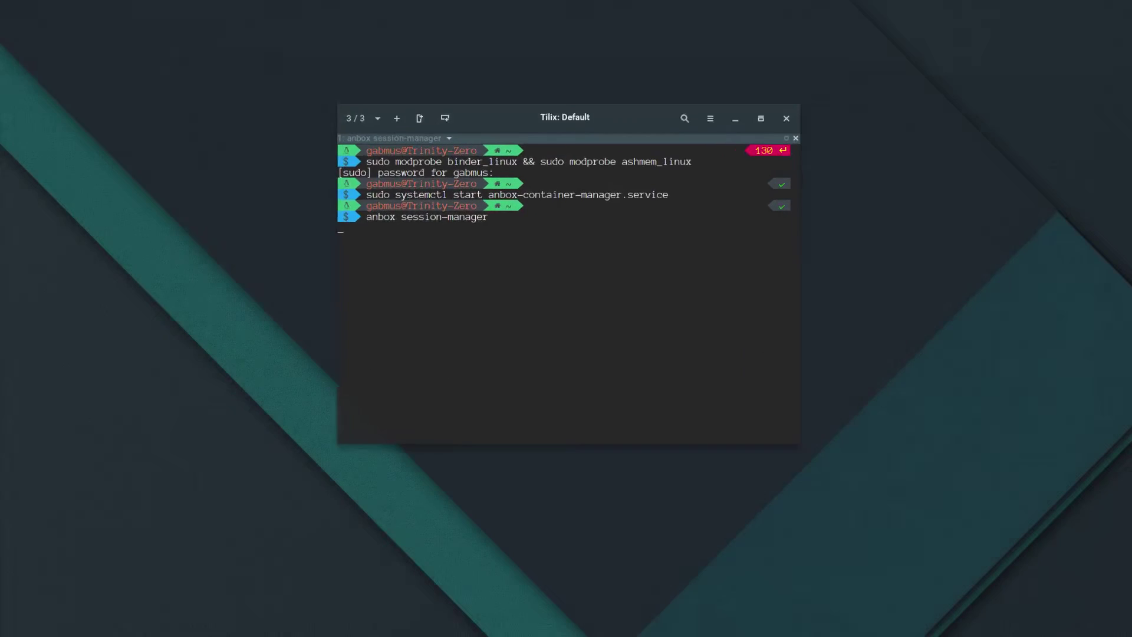
Move and resize the Anbox Application Manager window to the upper left of the screen
drag(248, 184, 288, 122)
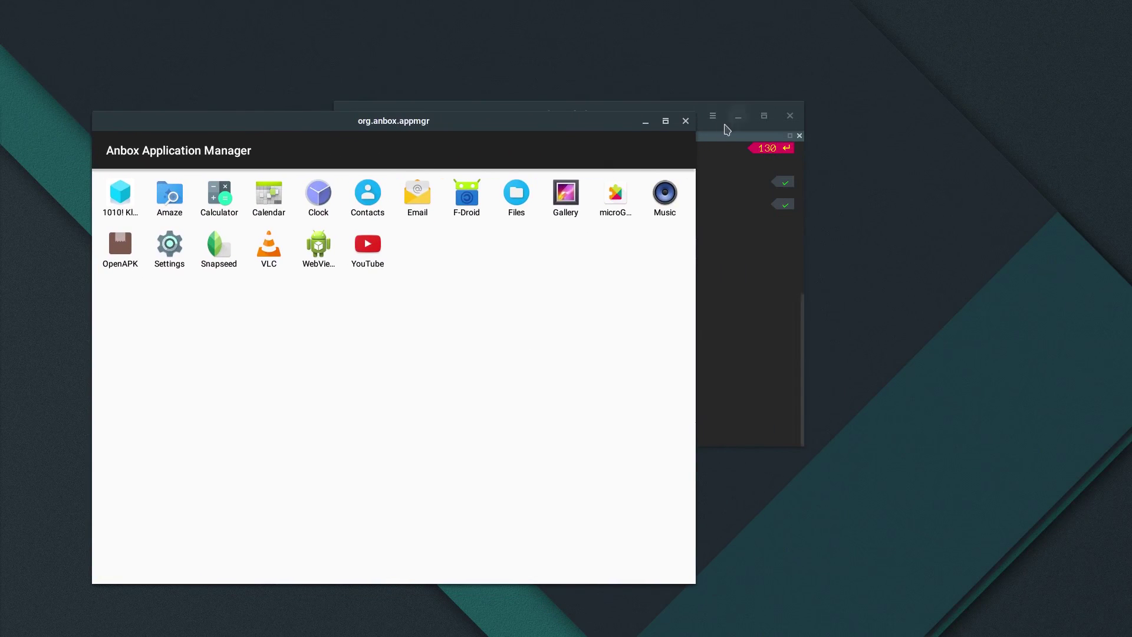
drag(688, 110, 578, 166)
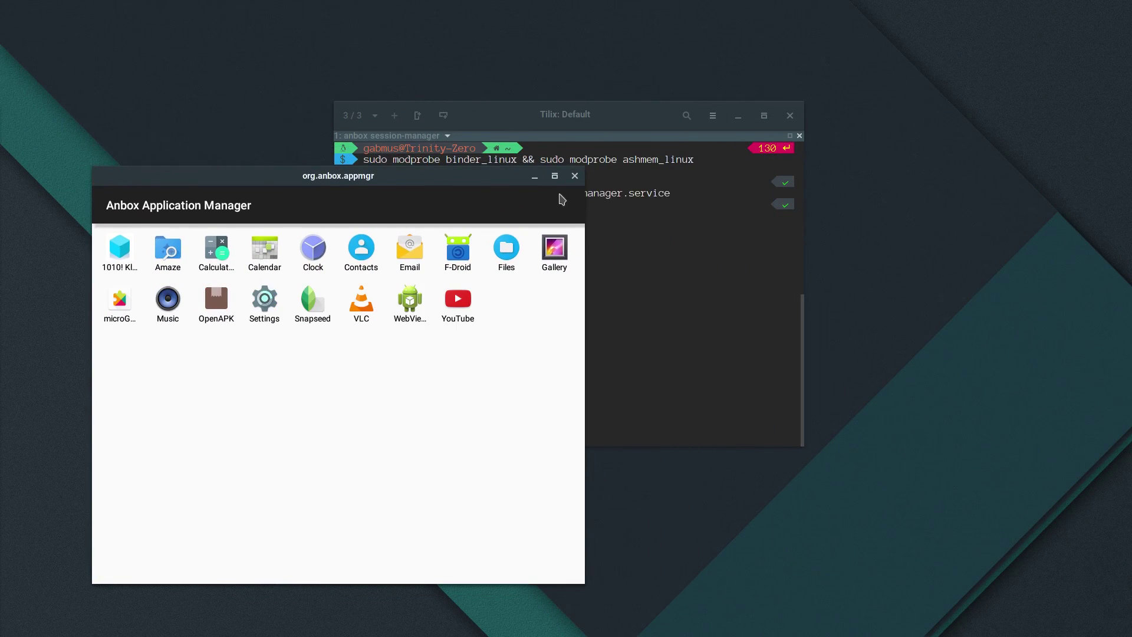
drag(293, 182, 268, 74)
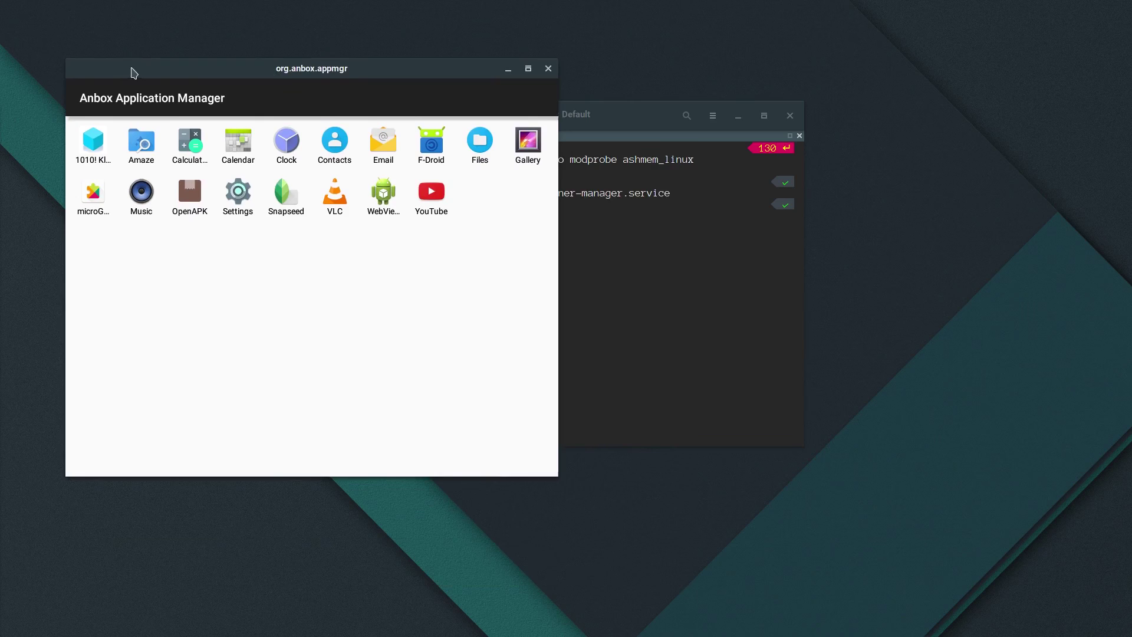
drag(131, 73, 126, 87)
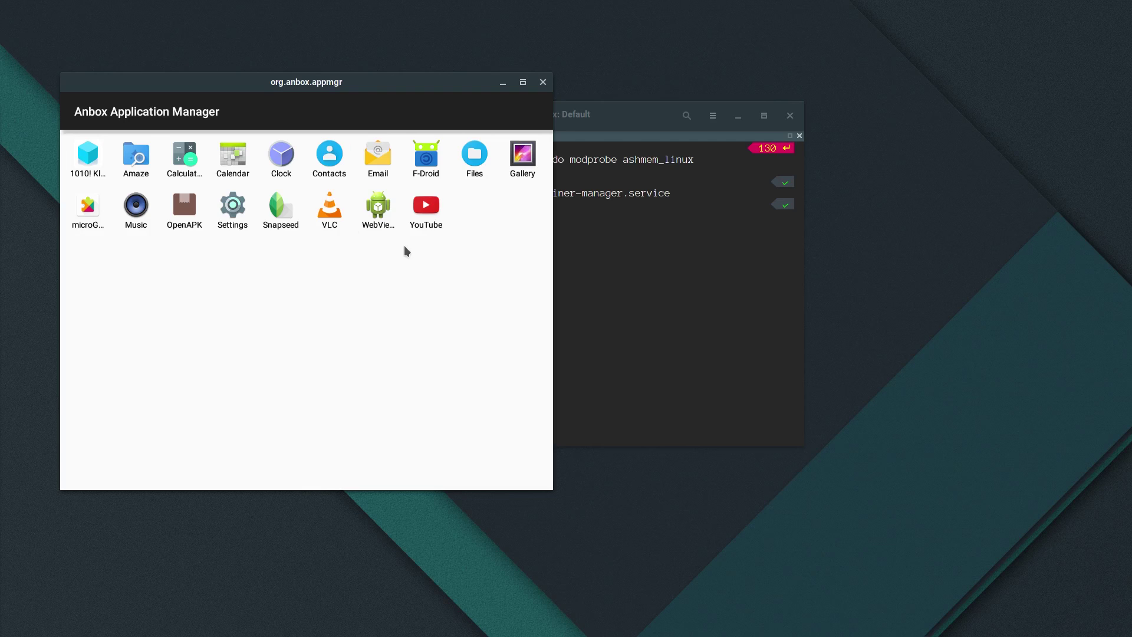
click(409, 152)
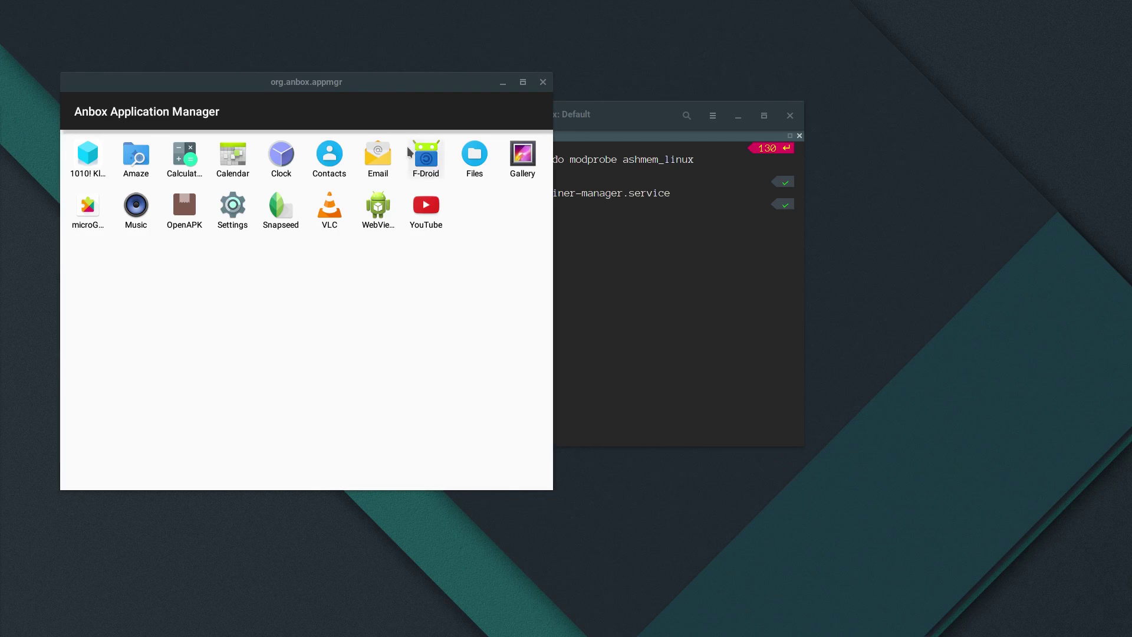
drag(416, 50, 507, 71)
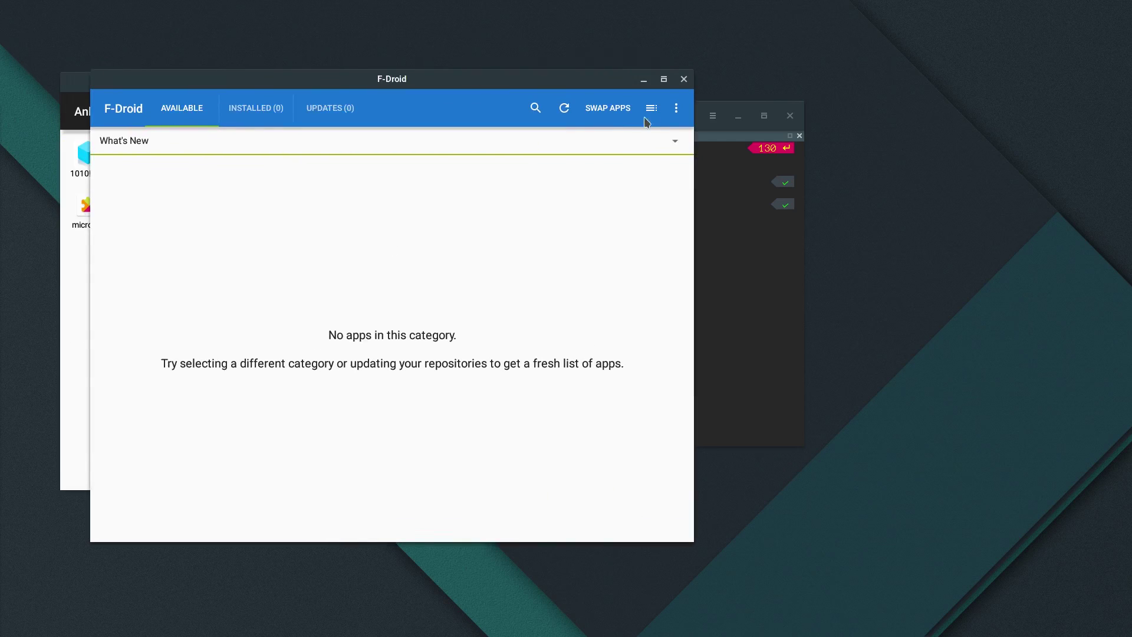
click(566, 111)
click(684, 79)
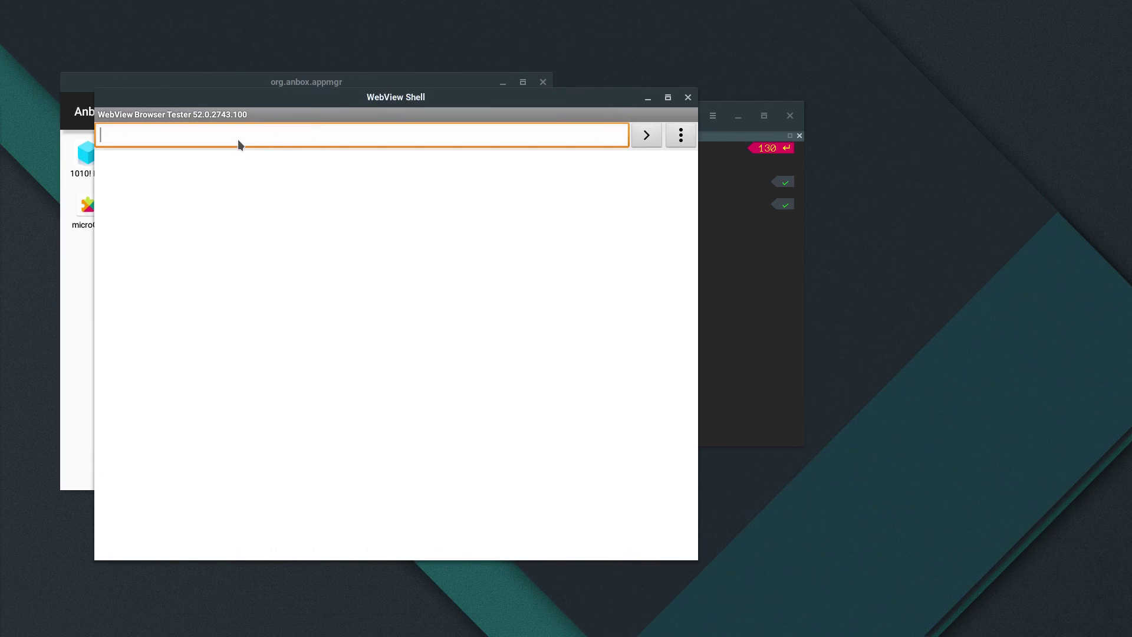
text(google.com/)
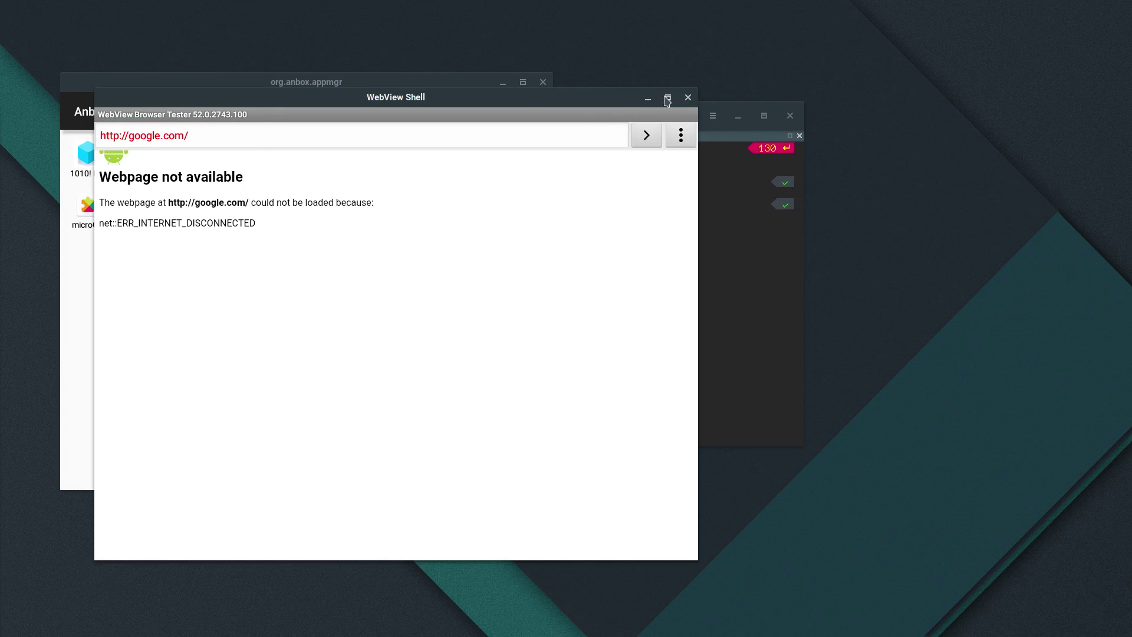
click(687, 98)
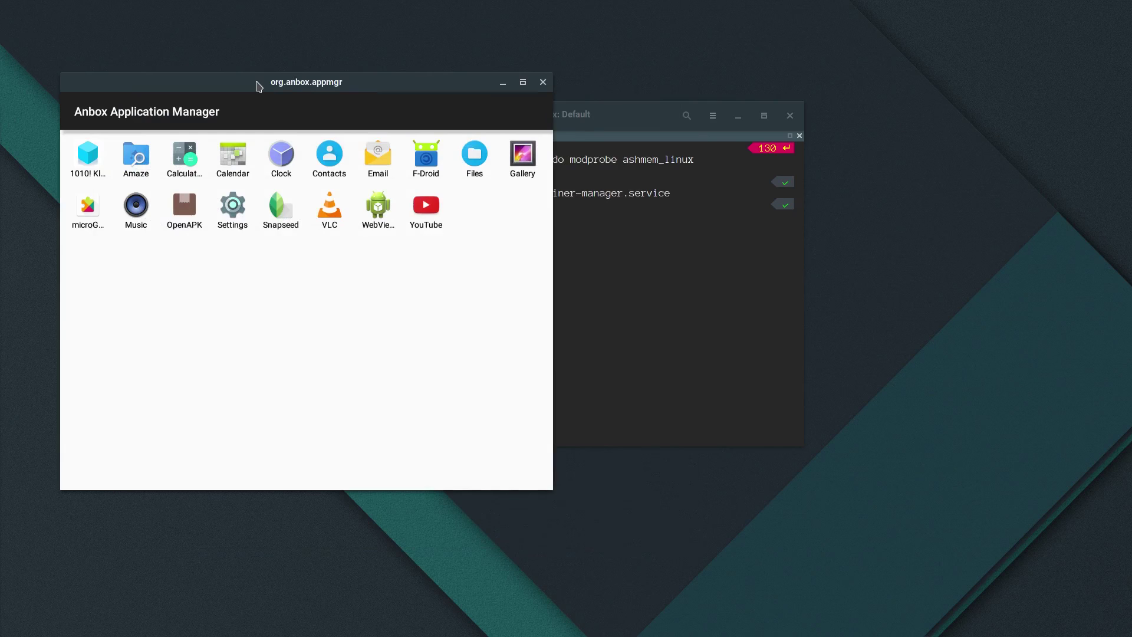
drag(260, 87, 288, 106)
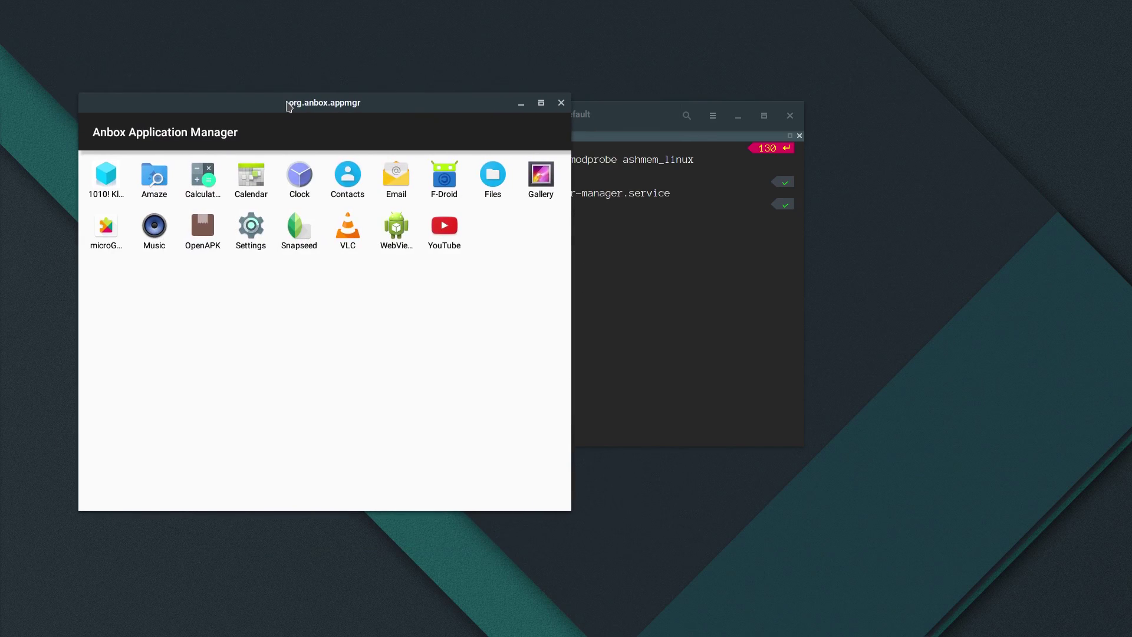
drag(289, 106, 284, 171)
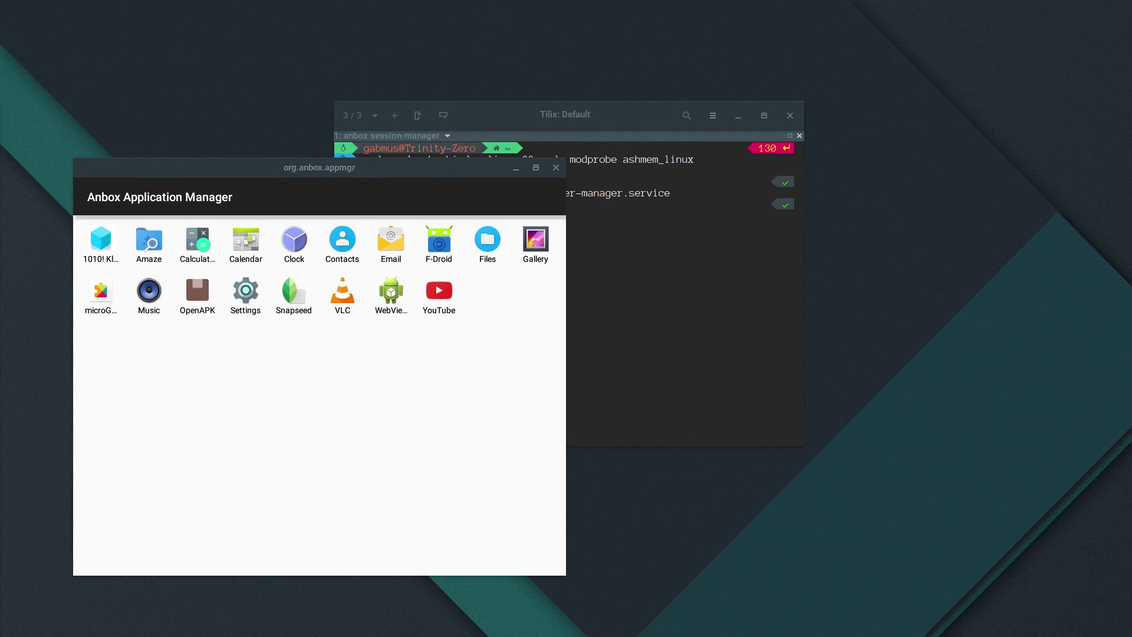
On f-droid.org in Chromium, search the app catalogue for 'file manager'
key(alt+Tab)
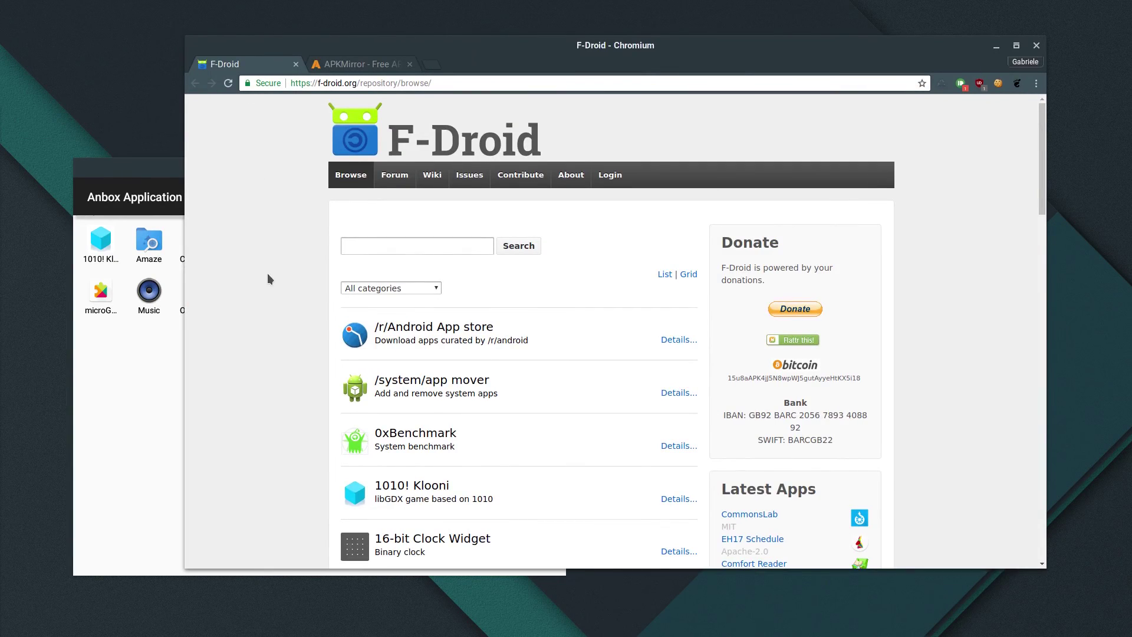
scroll(276, 275, down, 2)
scroll(321, 210, up, 2)
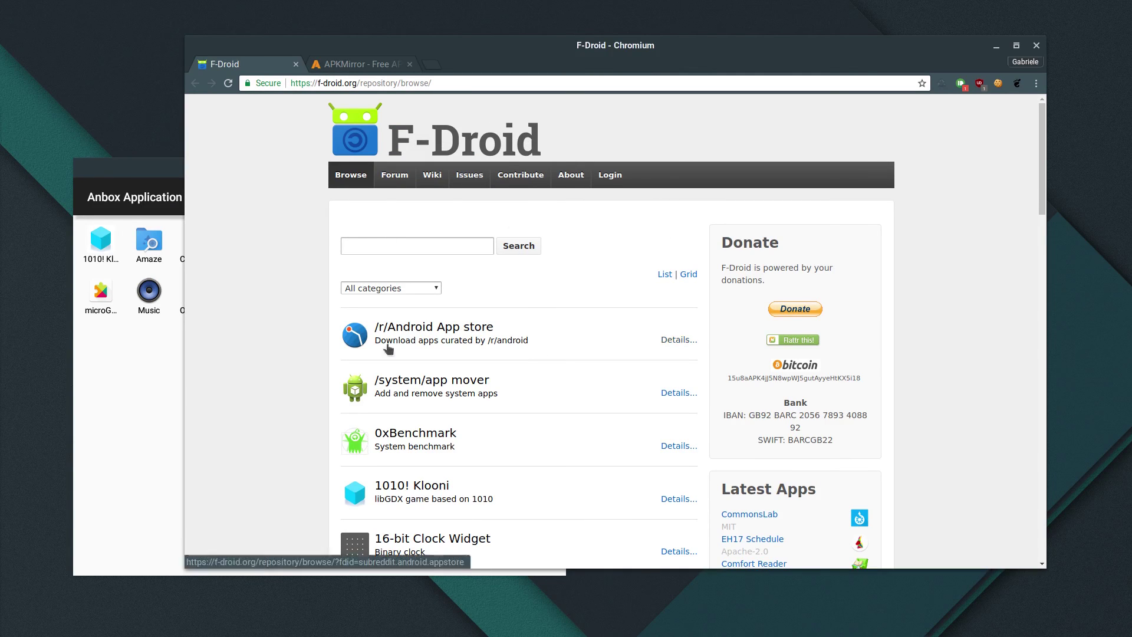
scroll(293, 335, down, 2)
scroll(317, 320, down, 15)
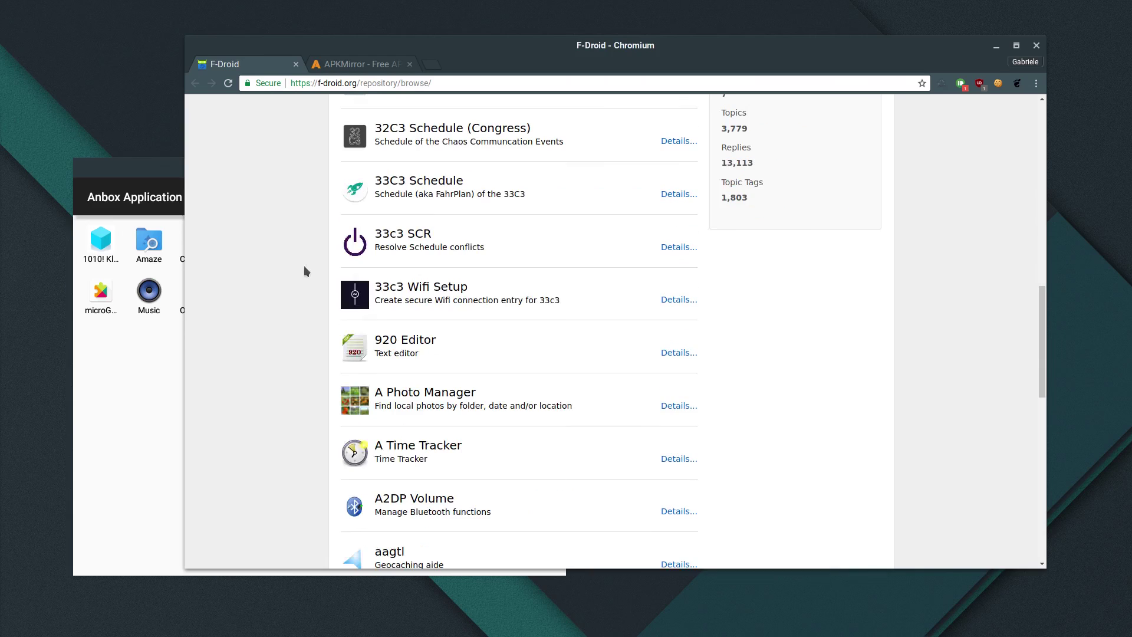
drag(1034, 336, 1035, 109)
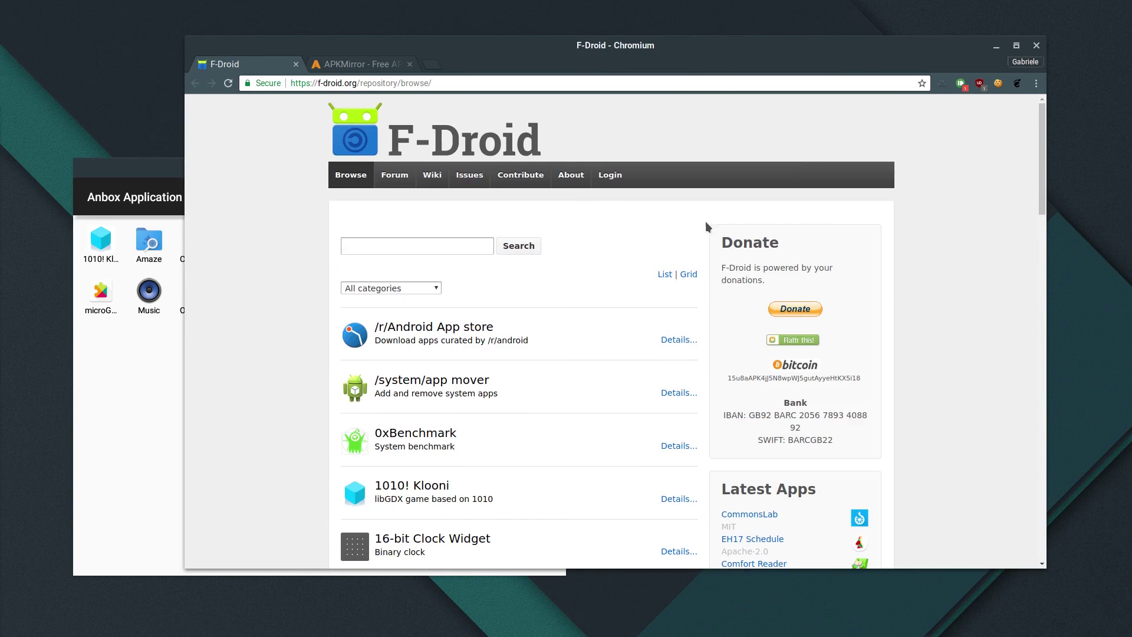
click(441, 250)
key(Return)
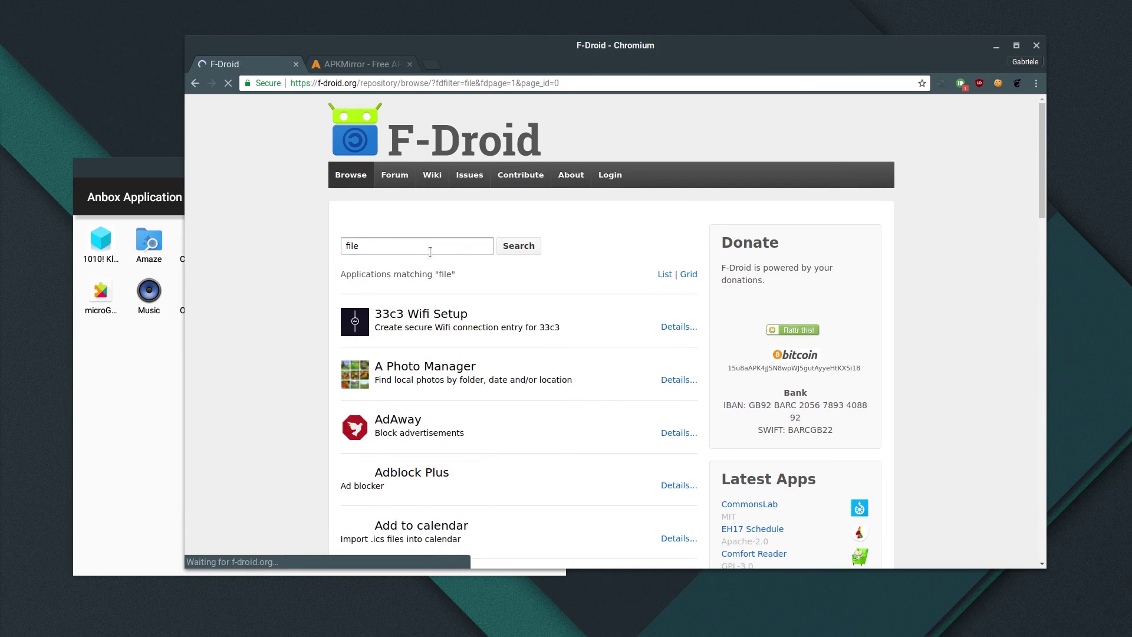
Open File Manager (CyanogenMod backport) and download its version 1.0.1.5 APK, then move the browser aside
scroll(299, 369, down, 10)
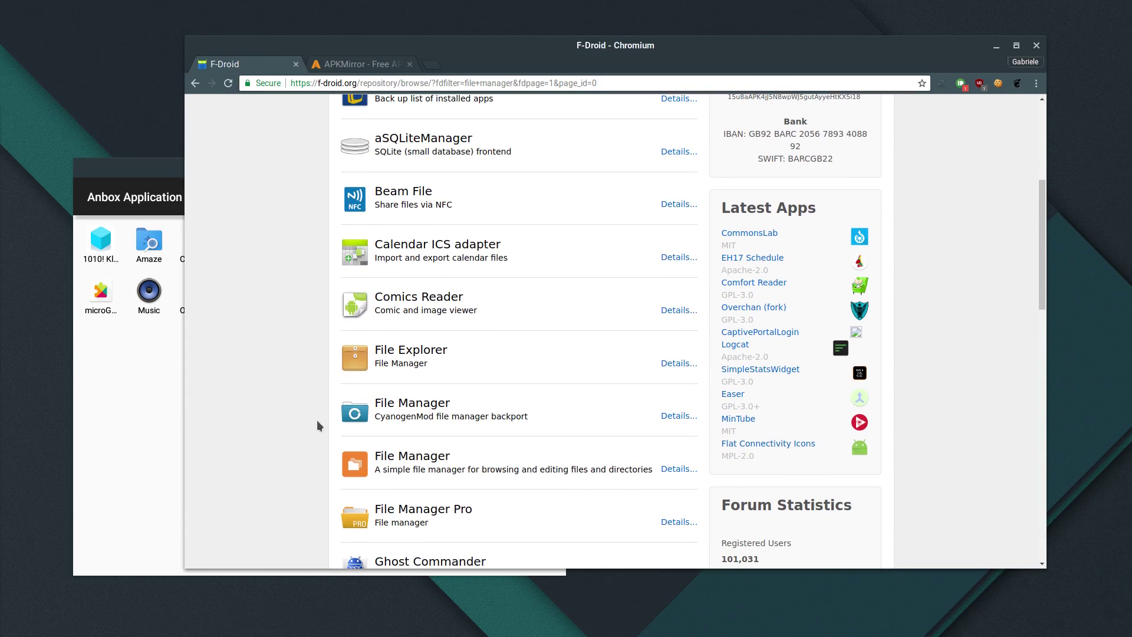
click(389, 408)
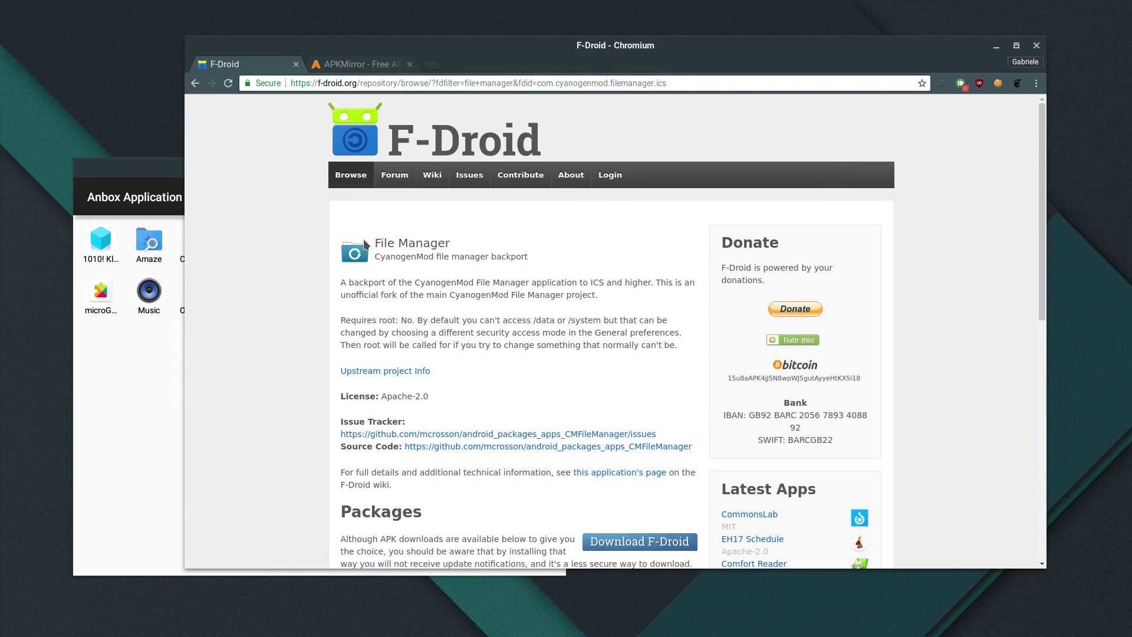
scroll(389, 319, down, 3)
scroll(379, 302, up, 3)
scroll(497, 497, down, 5)
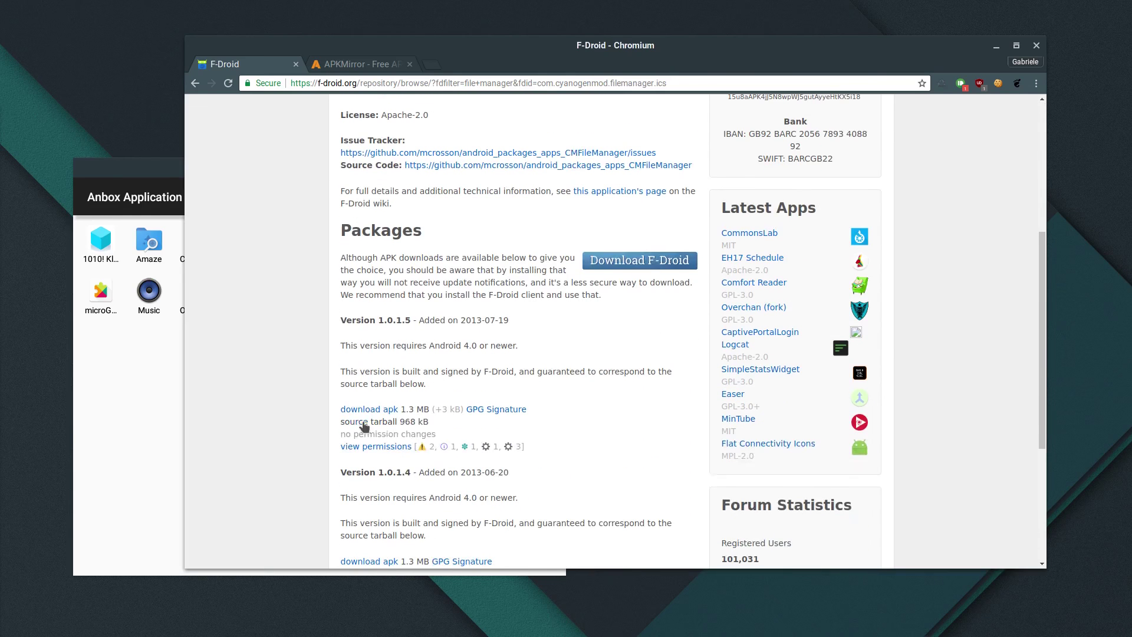
click(368, 410)
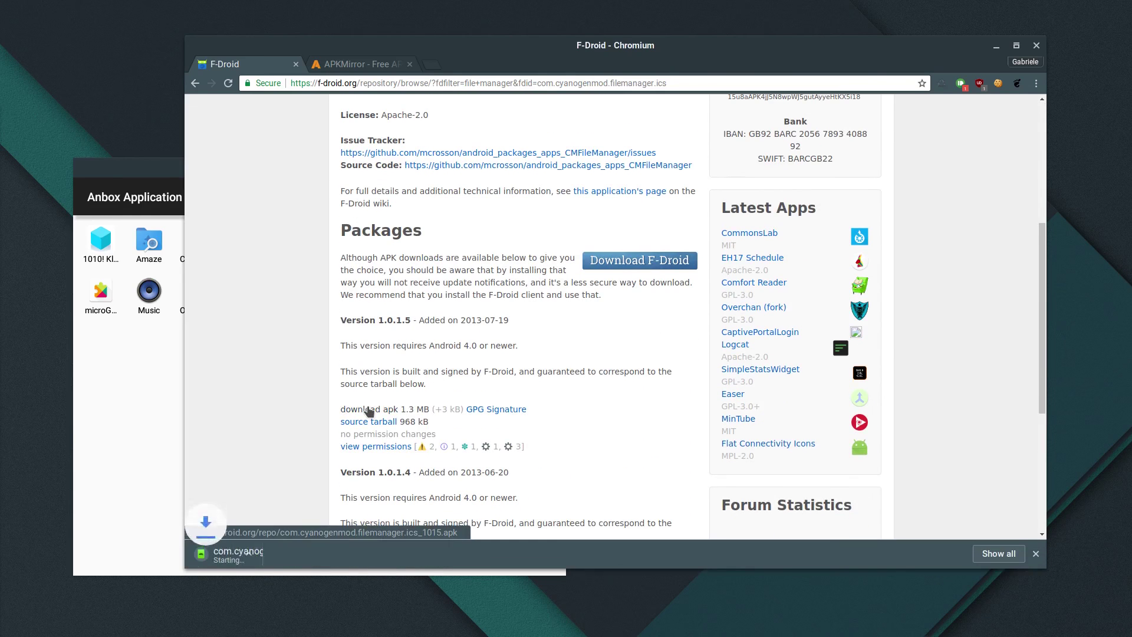
drag(680, 52, 599, 534)
Split the Tilix terminal downward into a second pane and arrange it in front of Anbox
click(642, 339)
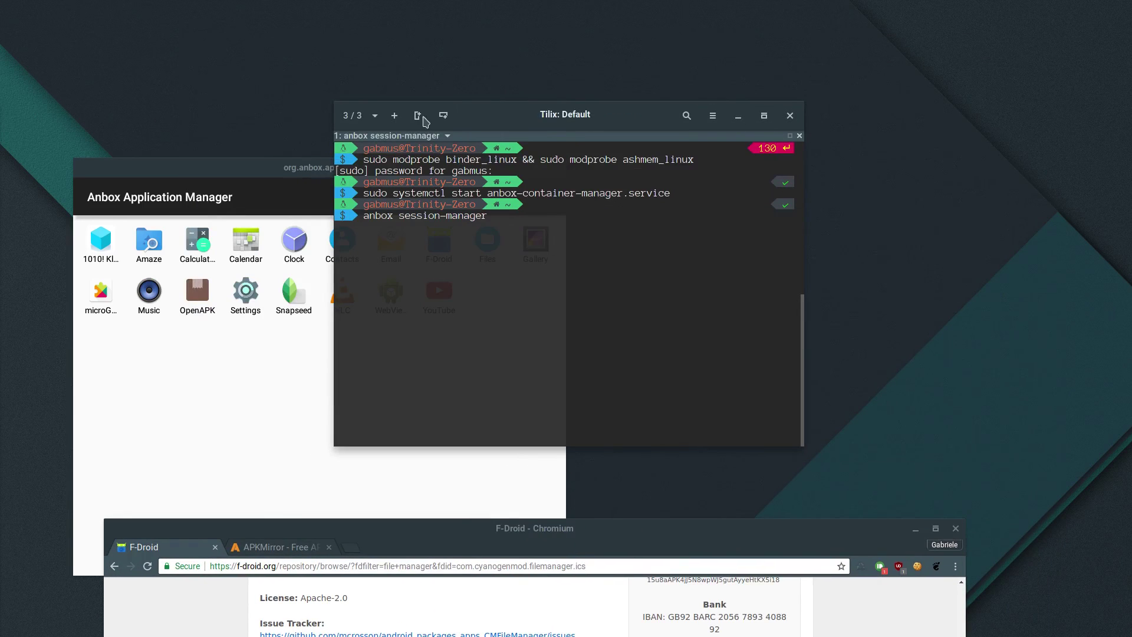
click(417, 116)
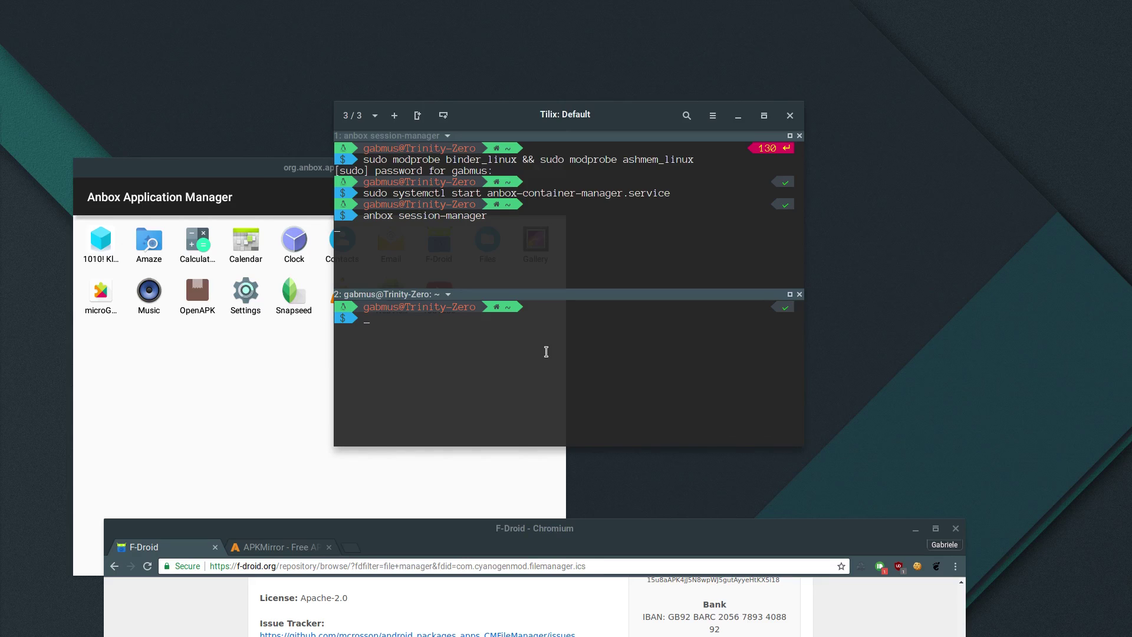
drag(672, 118, 729, 72)
click(321, 116)
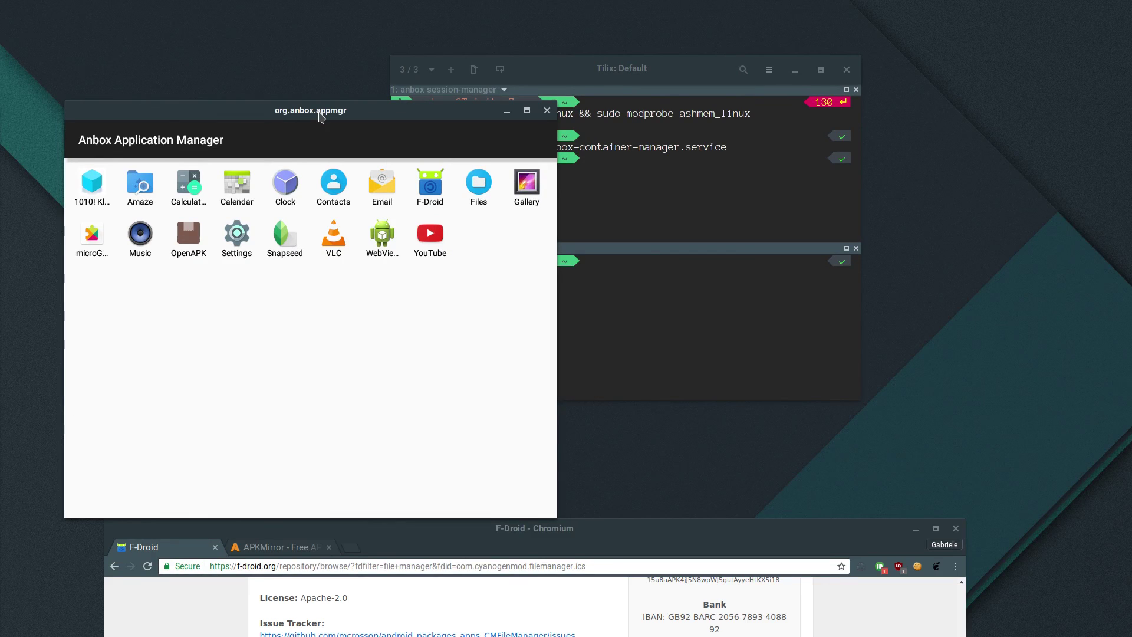
click(603, 339)
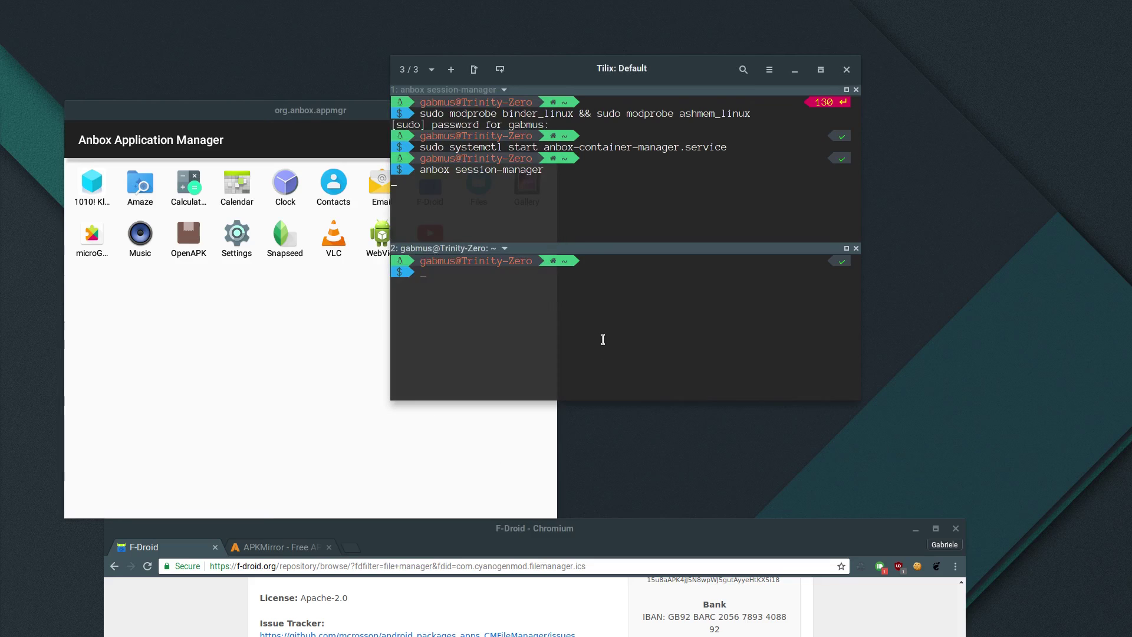
Run adb devices and highlight the listed emulator-6663 device
text(adb devices)
key(Return)
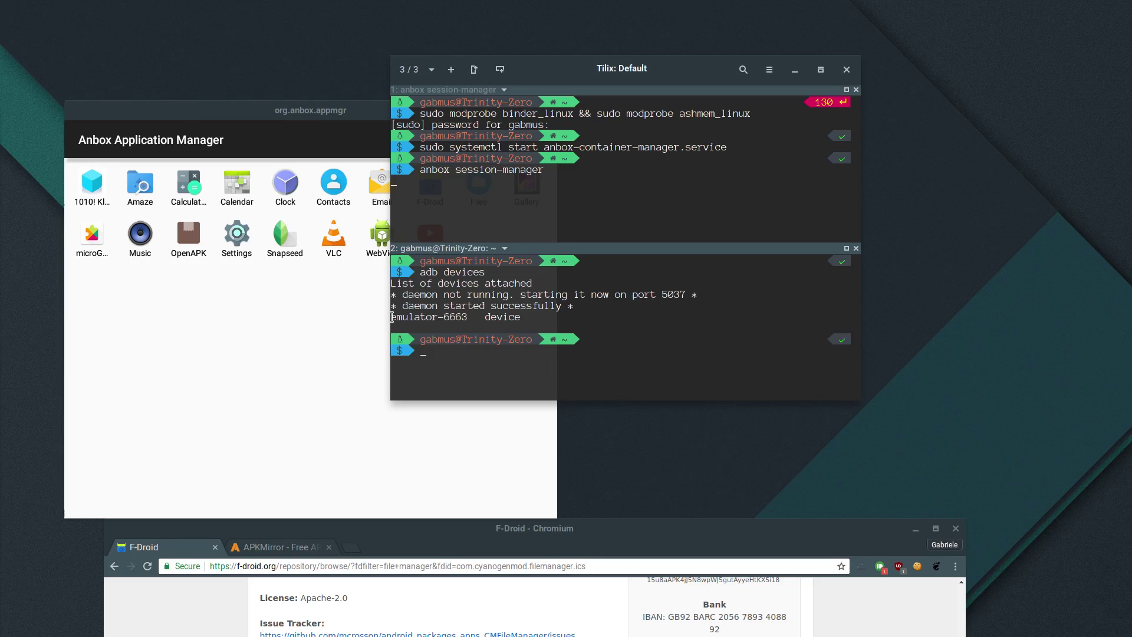
drag(392, 317, 514, 315)
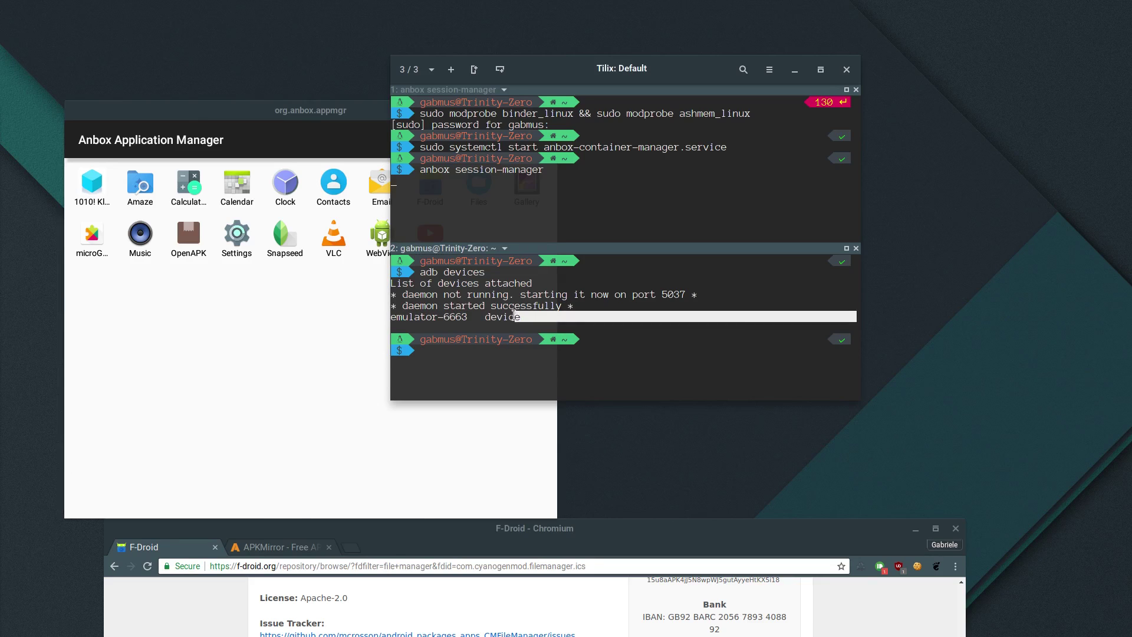
click(509, 319)
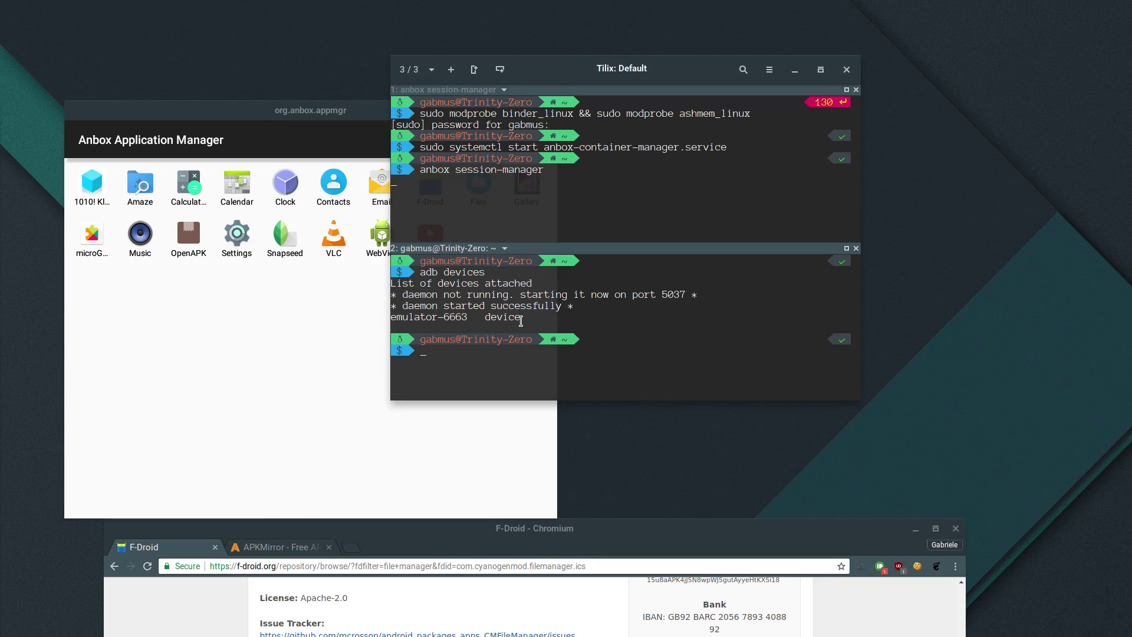
drag(521, 321, 512, 319)
click(512, 318)
Install Downloads/com.cyanogenmod.filemanager.ics_1015.apk with adb install, then bring the Anbox app grid forward
drag(426, 272, 480, 273)
click(496, 273)
key(Tab)
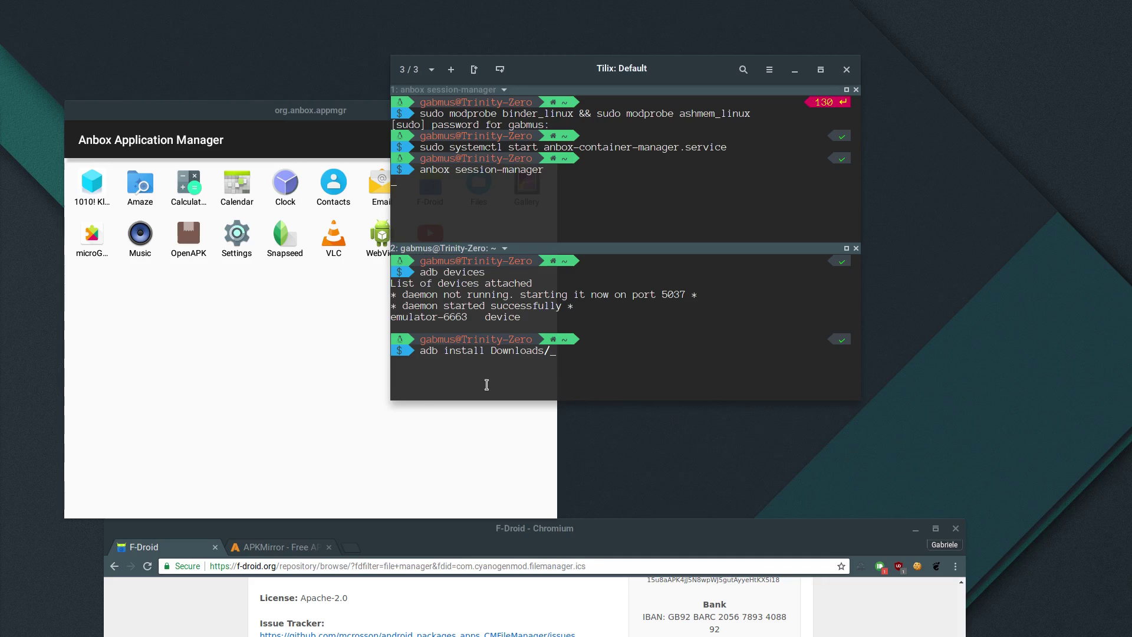
mouse_move(282, 530)
mouse_down()
mouse_move(324, 146)
mouse_move(314, 30)
mouse_move(287, 513)
mouse_up()
click(502, 345)
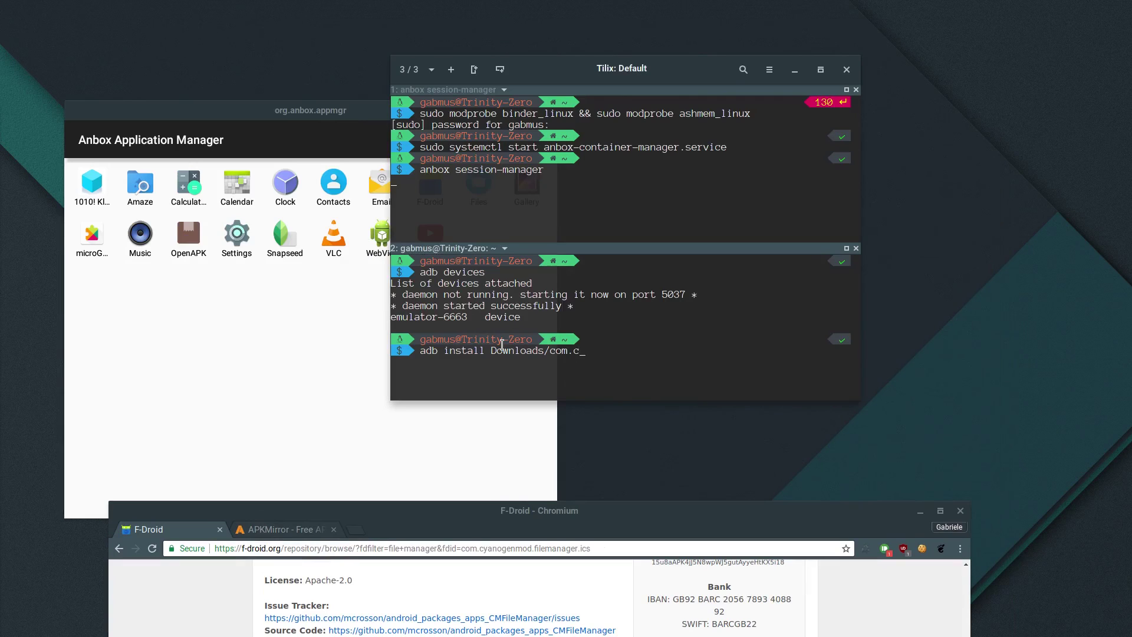
text(com.cyan)
key(Tab)
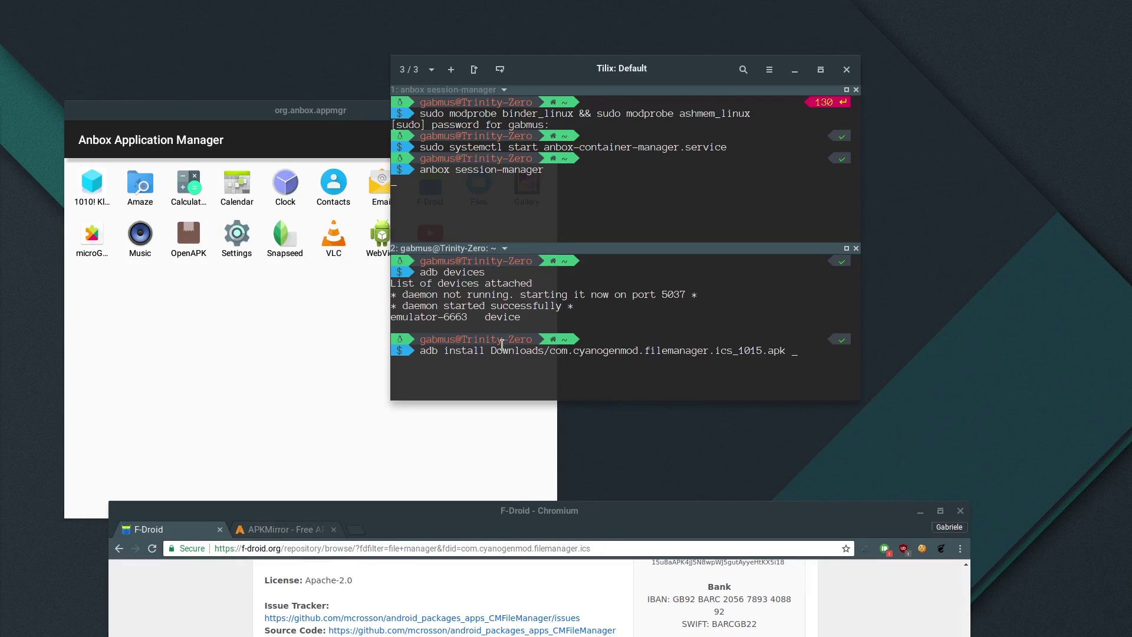
key(Return)
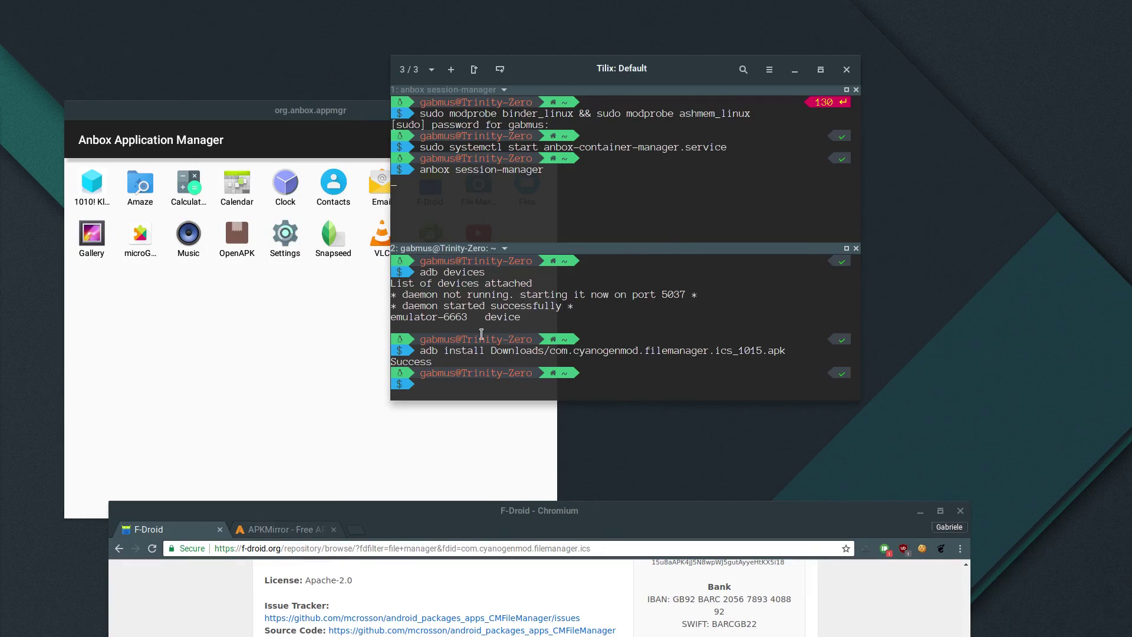
click(282, 303)
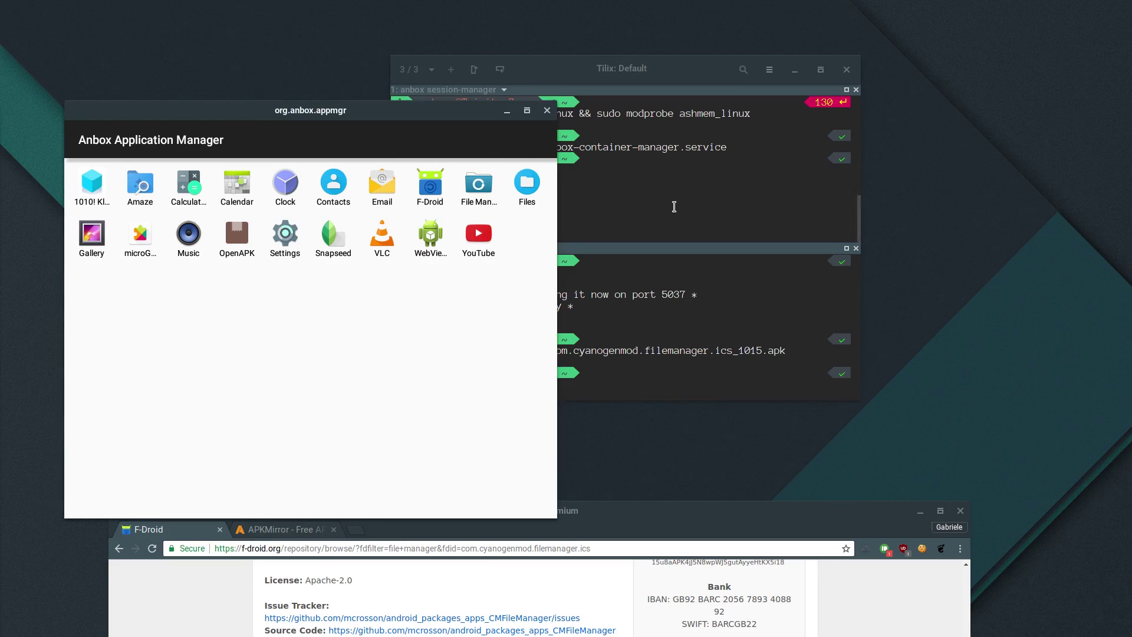
drag(407, 119, 365, 94)
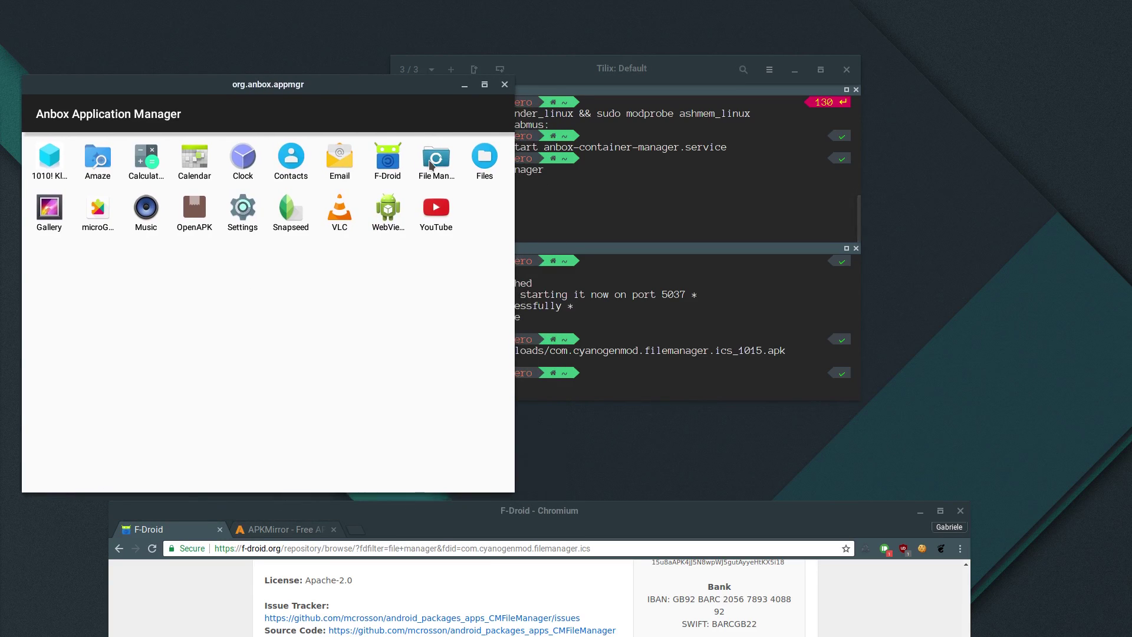
Launch File Manager, dismiss its Welcome dialog with OK, move it right, and launch Amaze
click(428, 166)
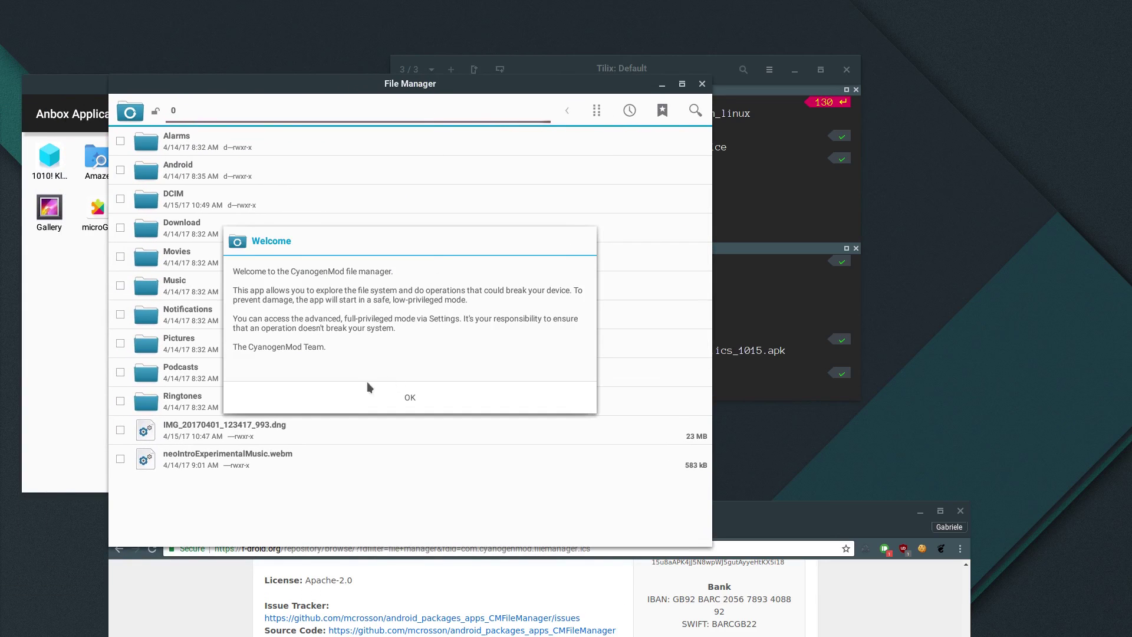
click(329, 408)
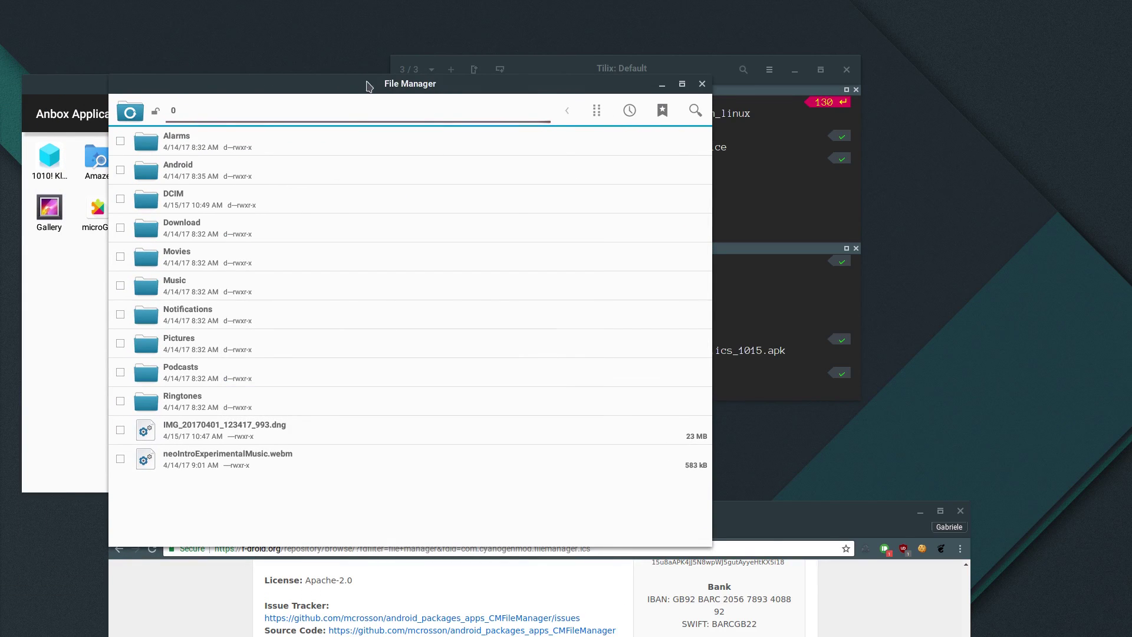
drag(355, 86, 577, 92)
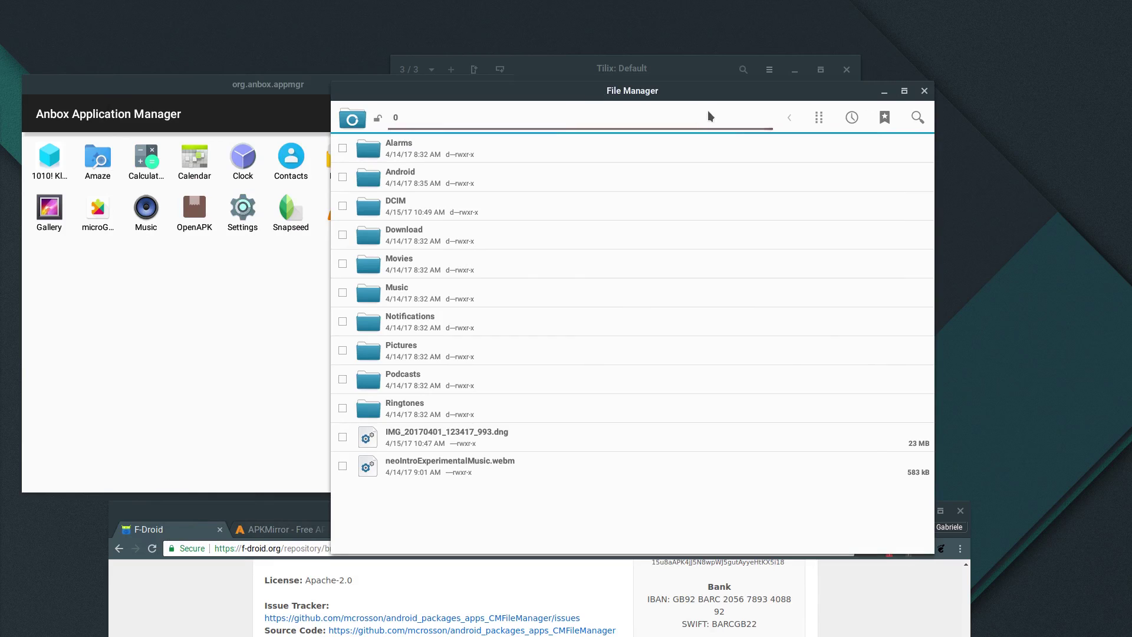
click(98, 159)
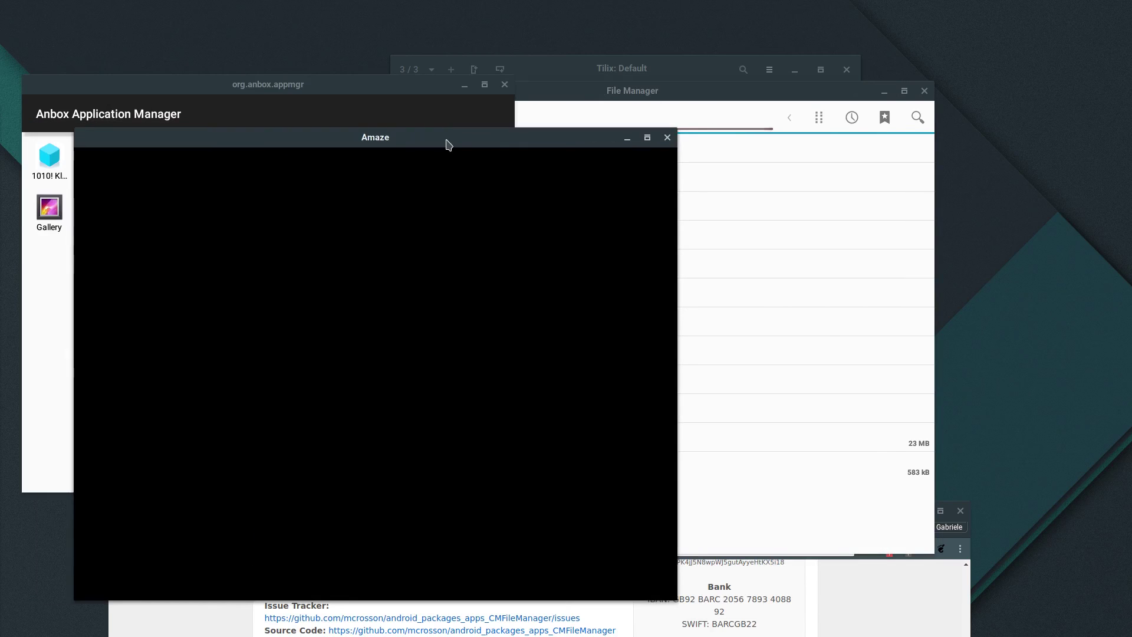
mouse_move(448, 144)
mouse_down()
mouse_move(412, 182)
mouse_move(400, 154)
mouse_move(654, 135)
mouse_move(502, 159)
mouse_up()
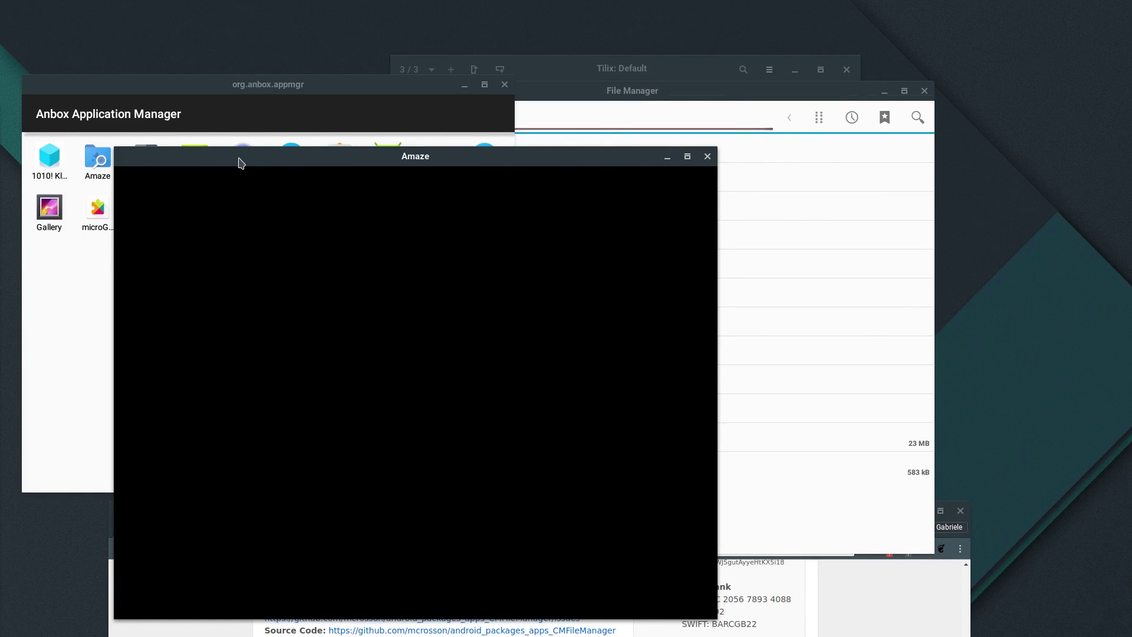
Open DCIM in File Manager and return via the '0' breadcrumb, then shrink Amaze to a small box
drag(237, 163, 192, 167)
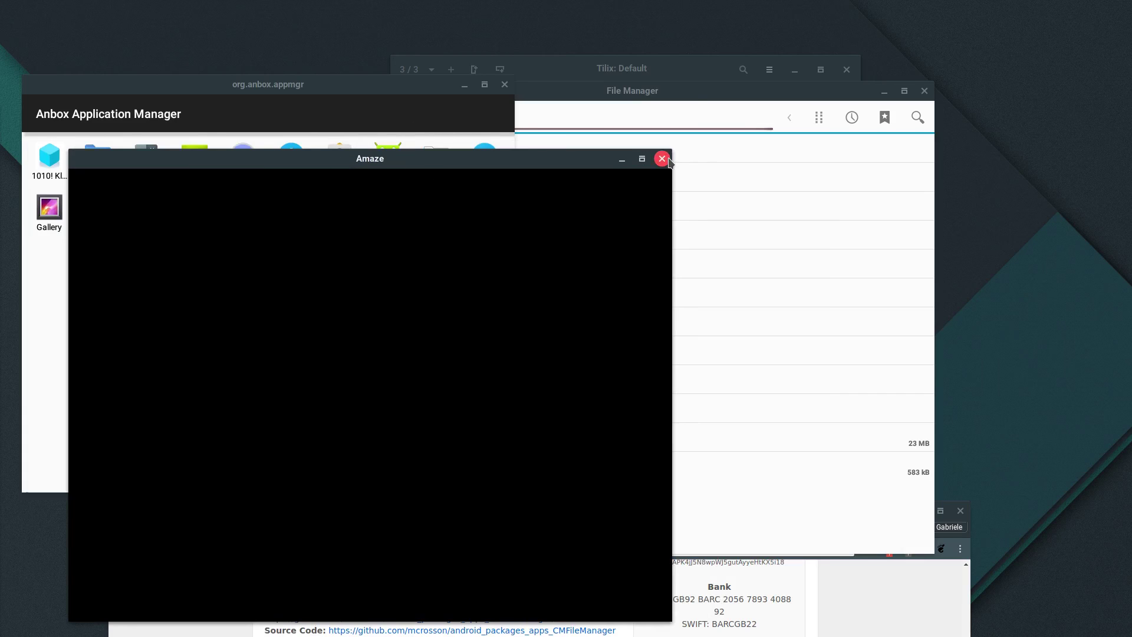
click(667, 87)
drag(668, 86, 697, 50)
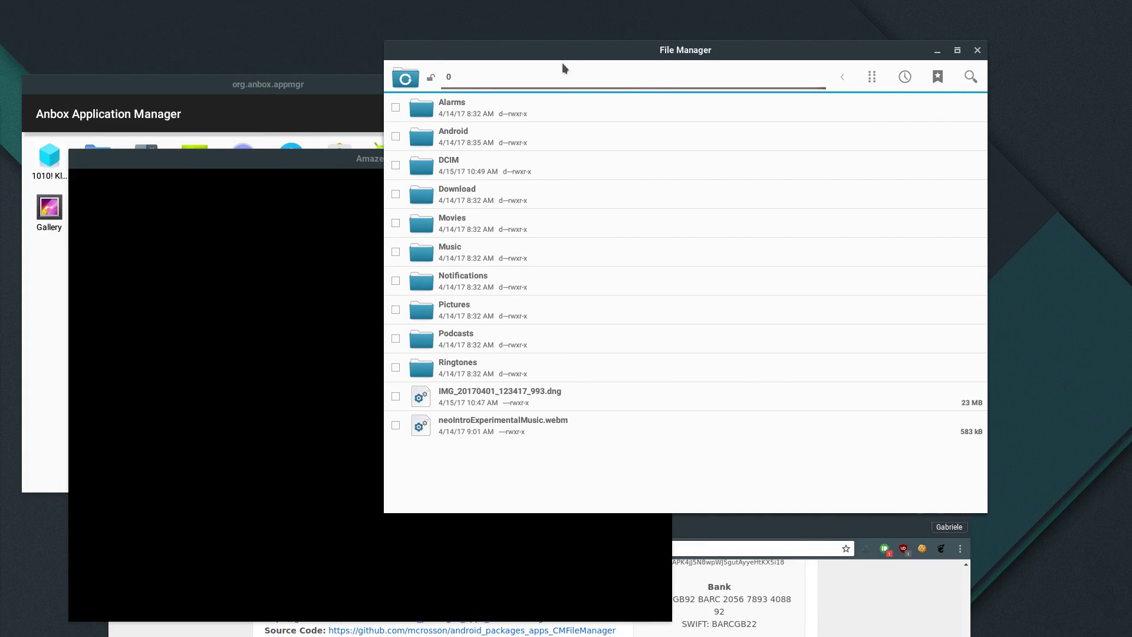
drag(563, 69, 584, 106)
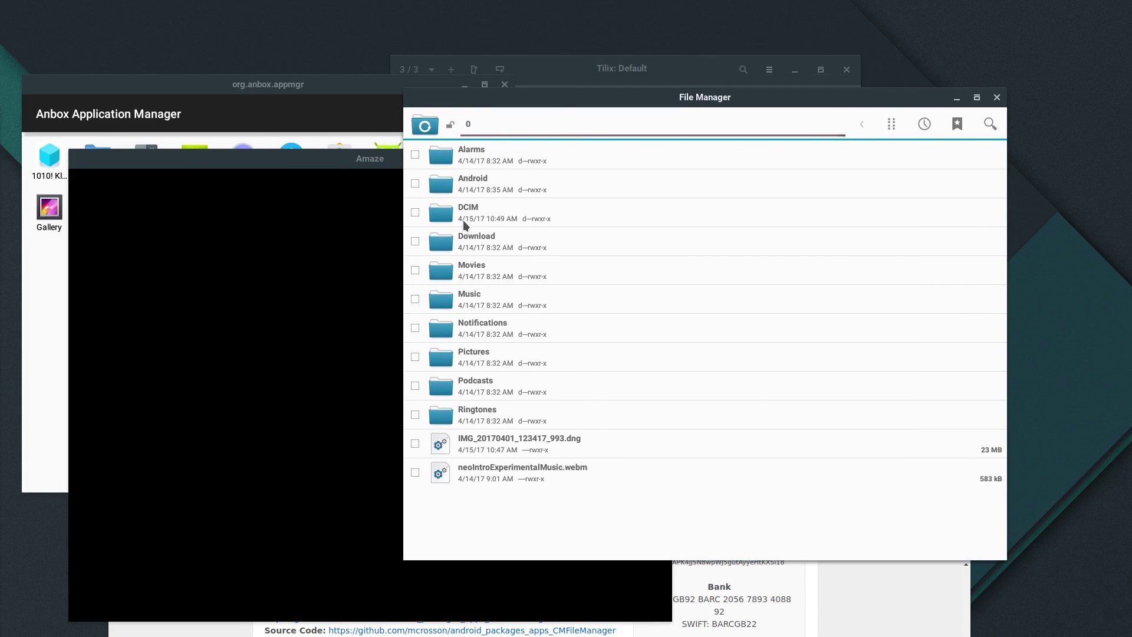
click(465, 225)
click(467, 126)
click(122, 159)
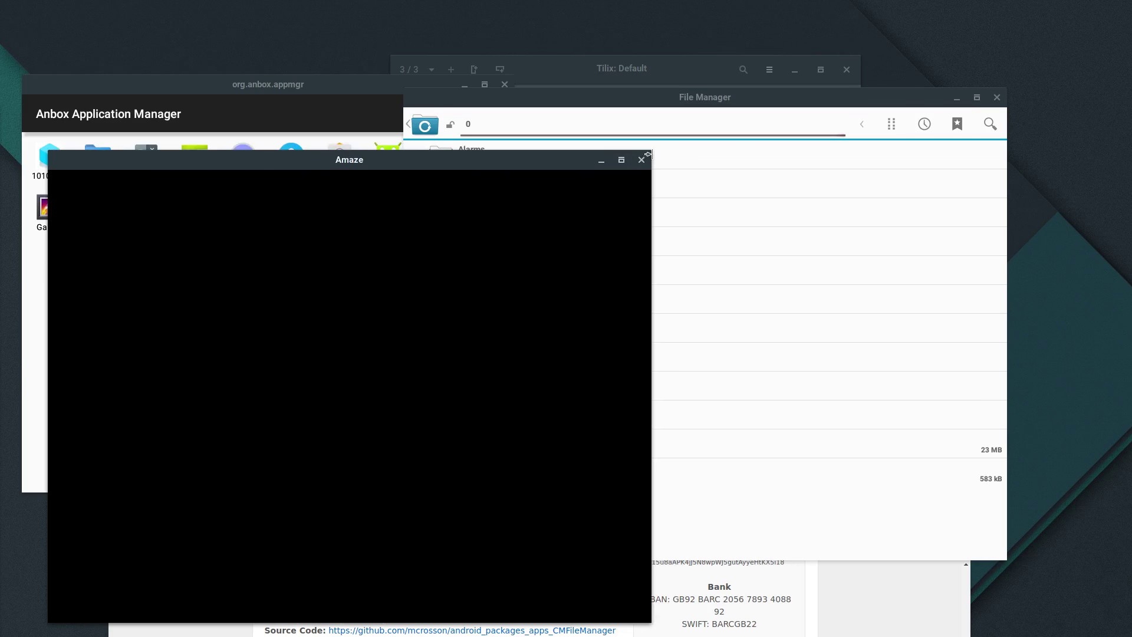
drag(648, 154, 218, 524)
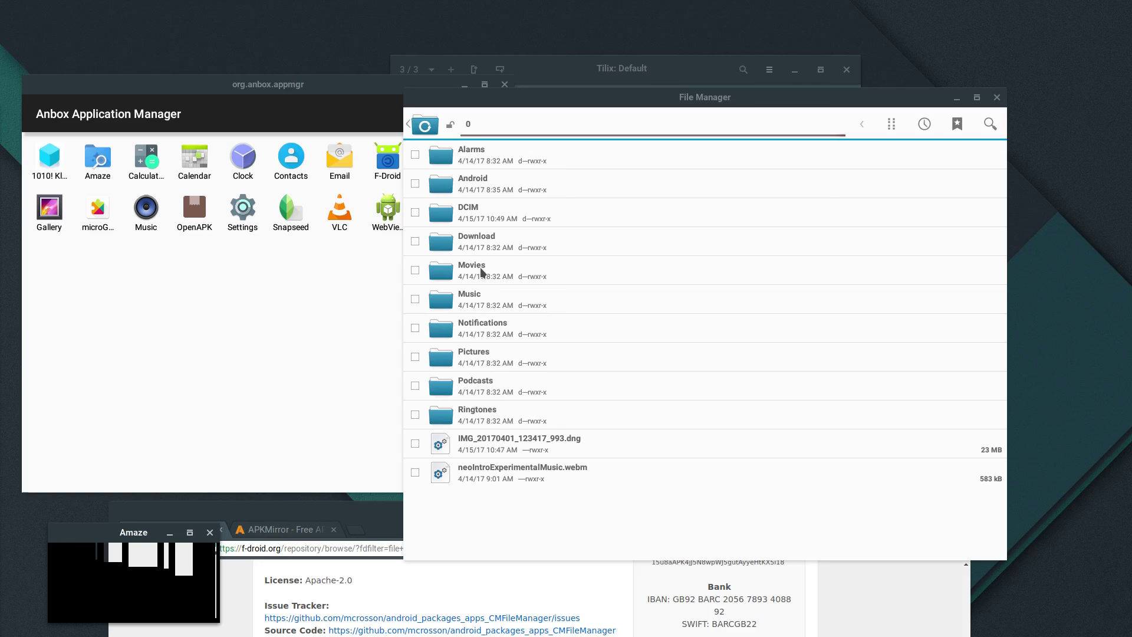
Browse the Download, Alarms and Podcasts folders in File Manager, returning to the storage root
click(478, 242)
click(467, 126)
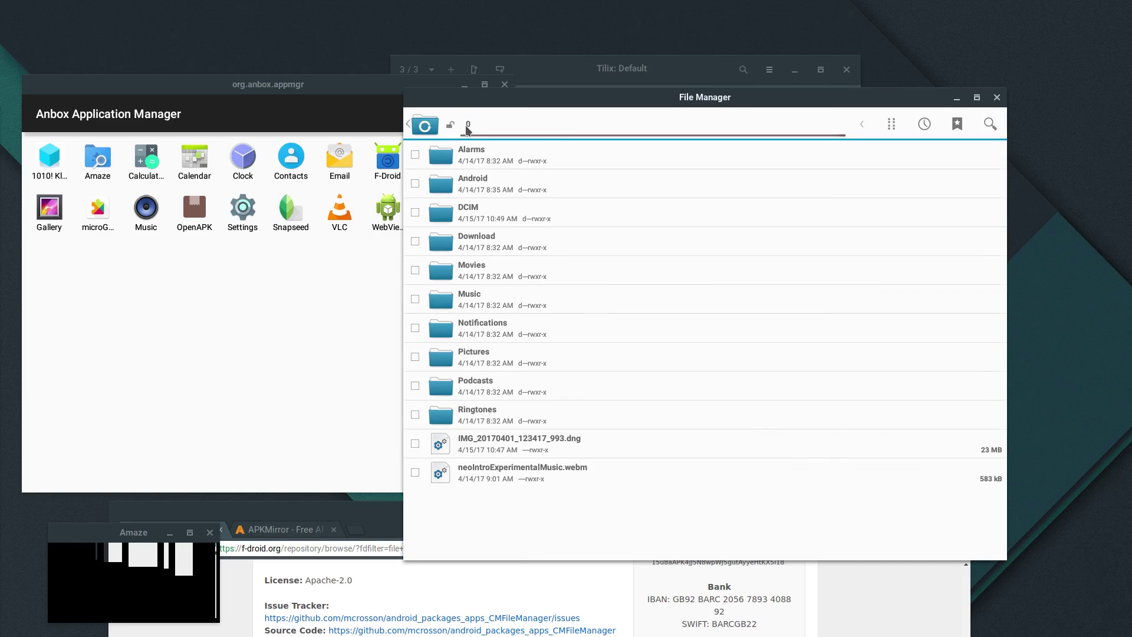
click(514, 155)
click(467, 126)
click(530, 384)
click(467, 125)
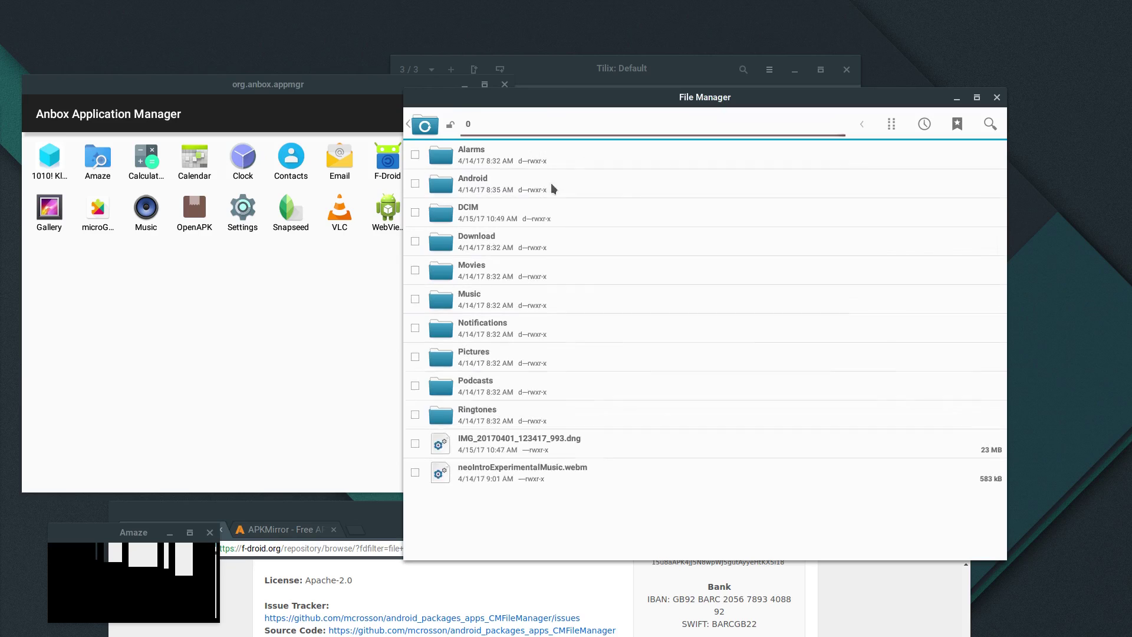
click(415, 122)
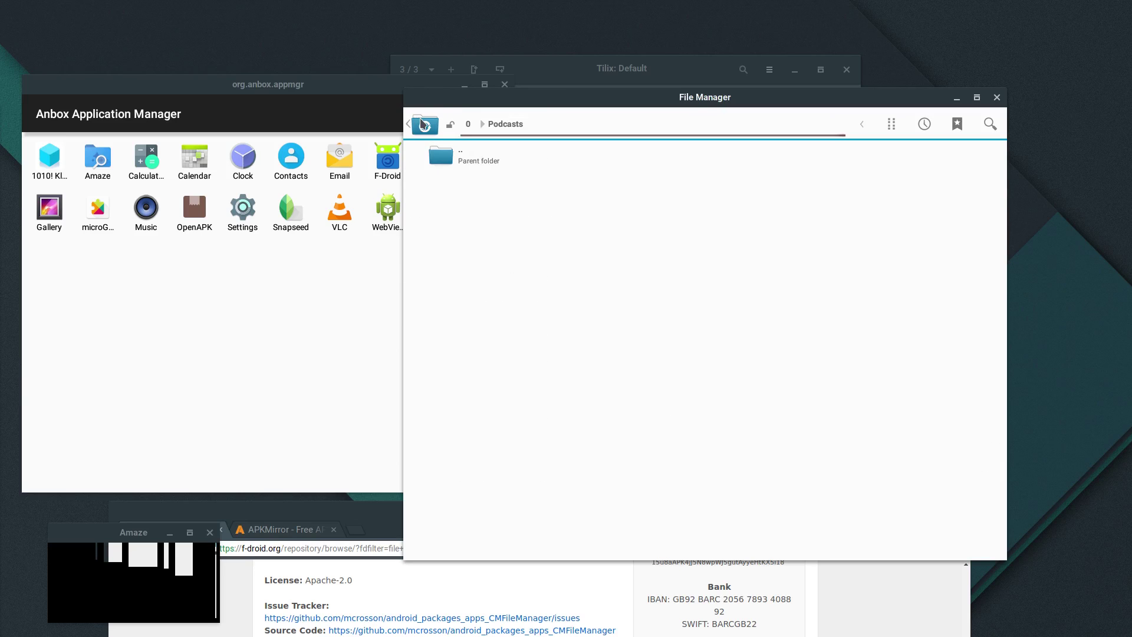
click(469, 161)
Open and cancel the Actions menu, close File Manager, and bring the Anbox app list forward
click(890, 127)
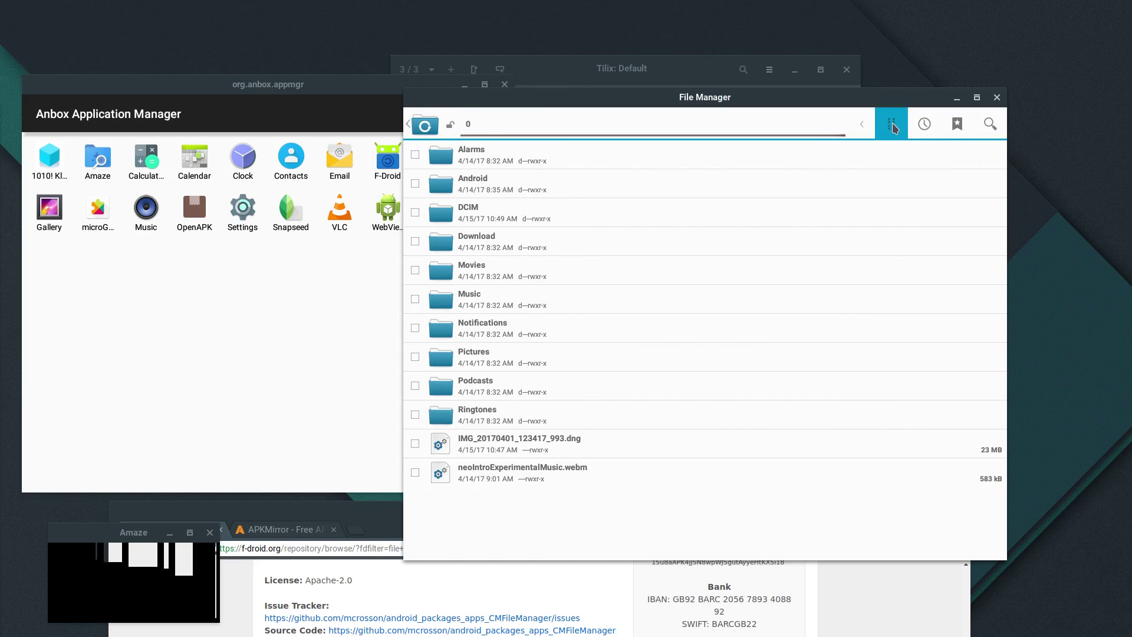
click(677, 416)
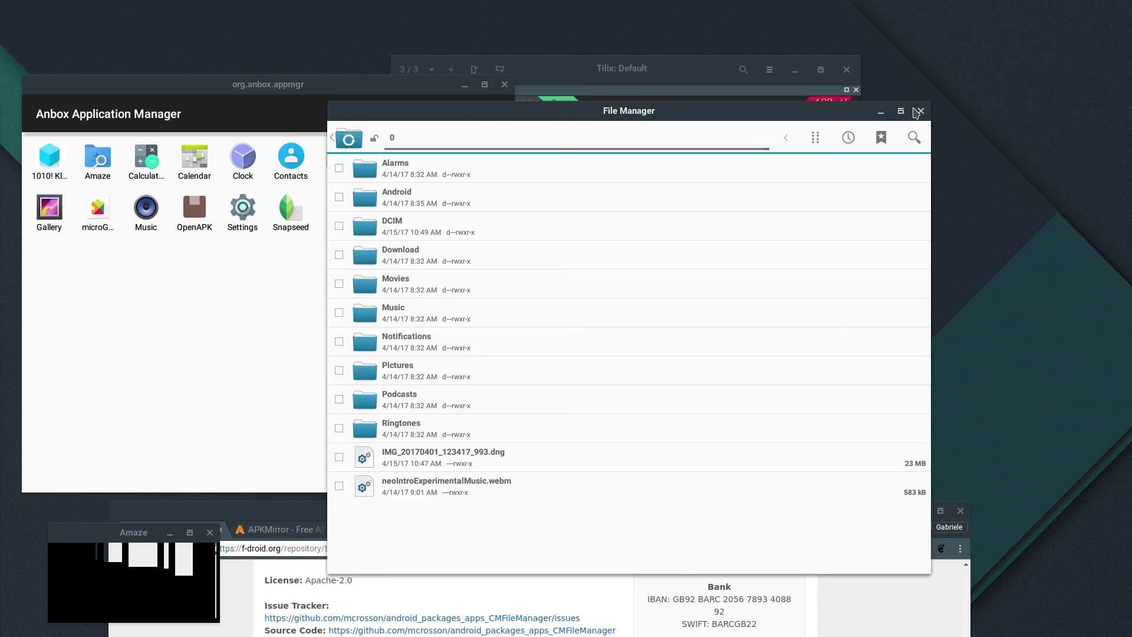
click(919, 112)
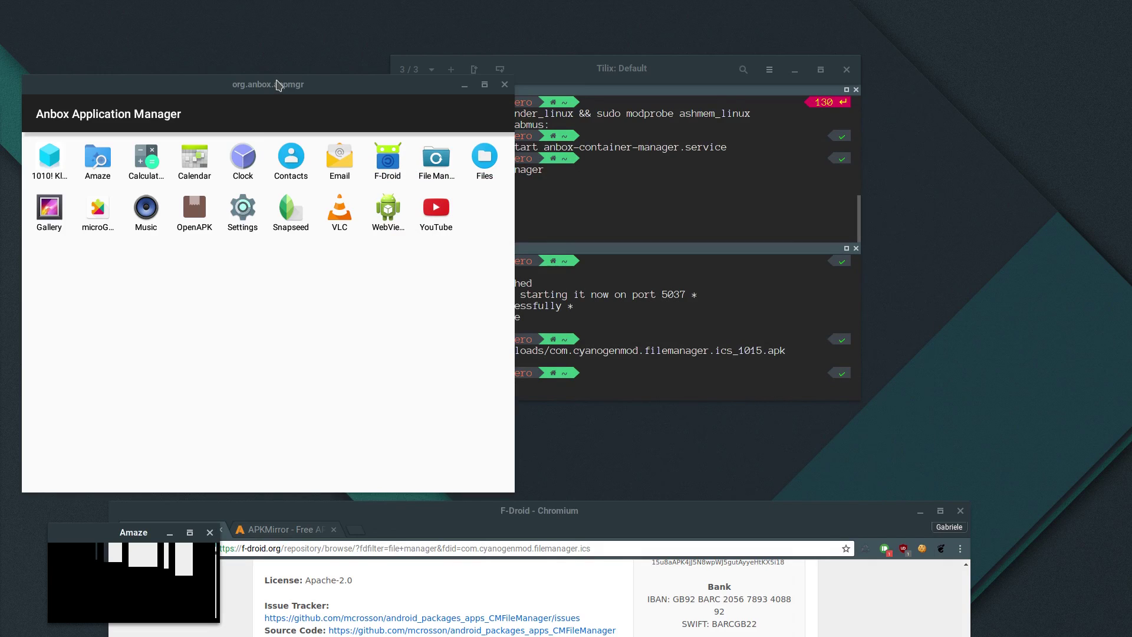
click(238, 213)
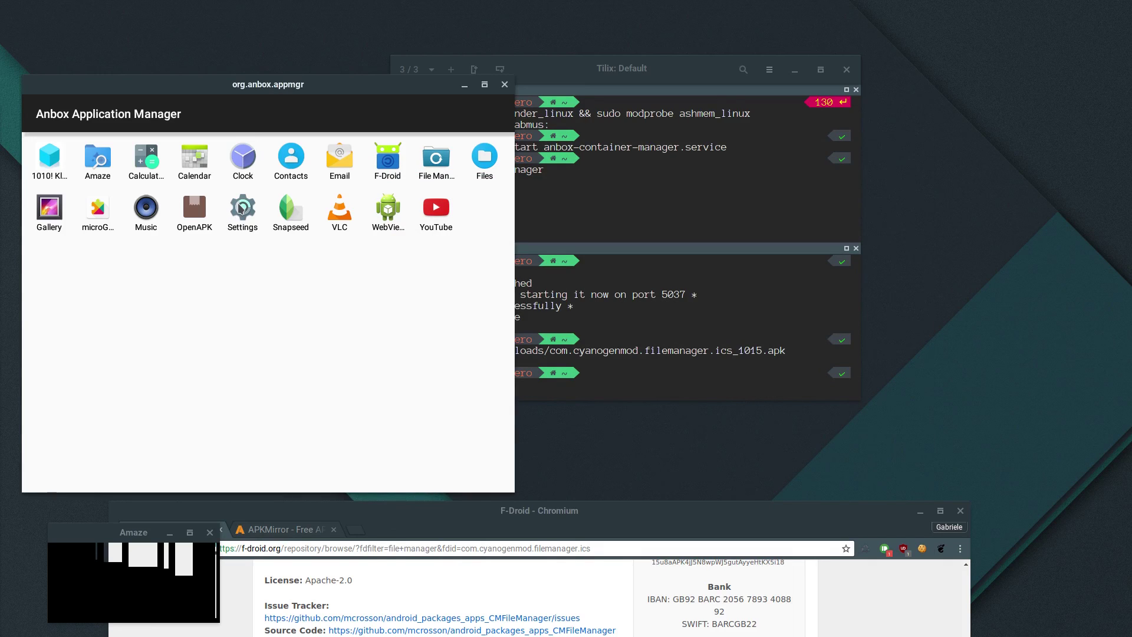
drag(231, 82, 264, 27)
click(275, 165)
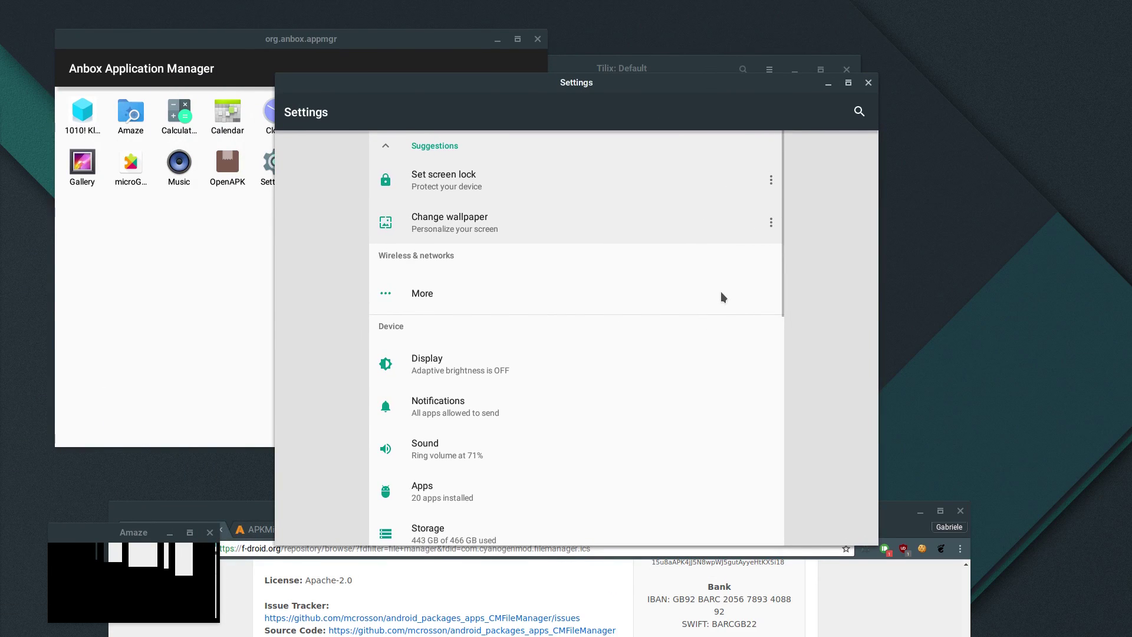
scroll(631, 319, down, 10)
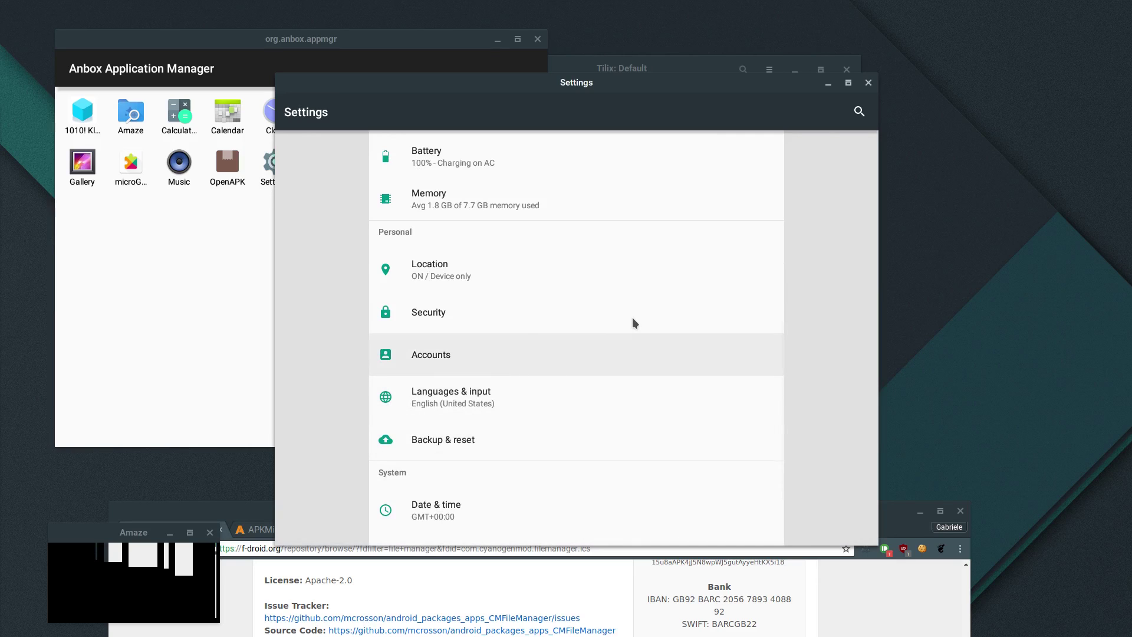
scroll(742, 285, up, 5)
scroll(741, 284, up, 1)
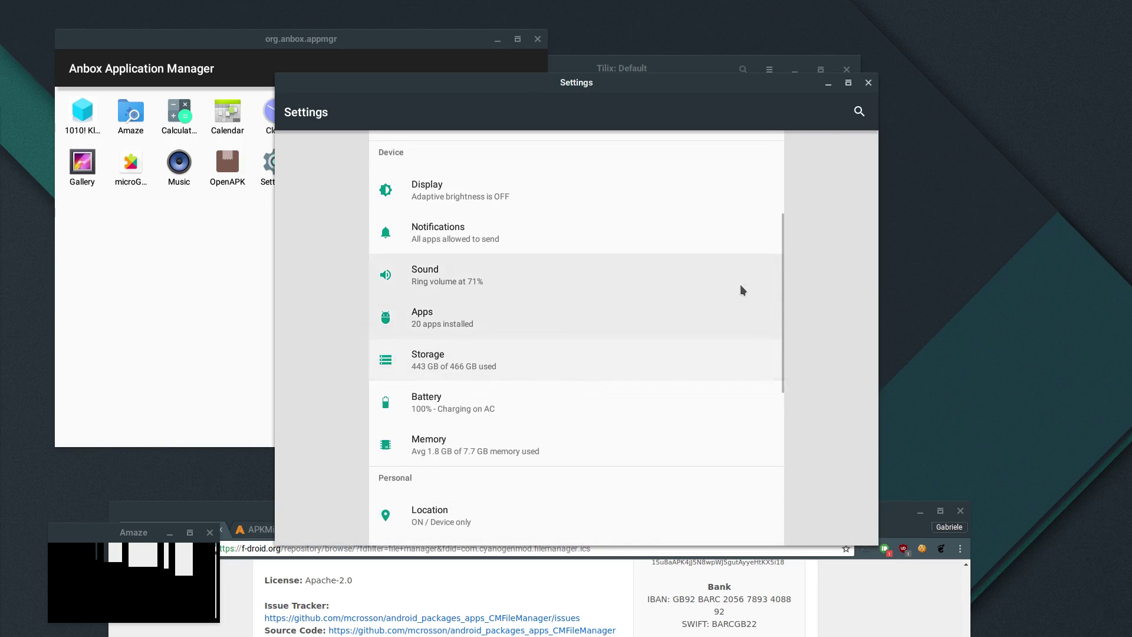
scroll(738, 283, up, 1)
scroll(697, 243, up, 1)
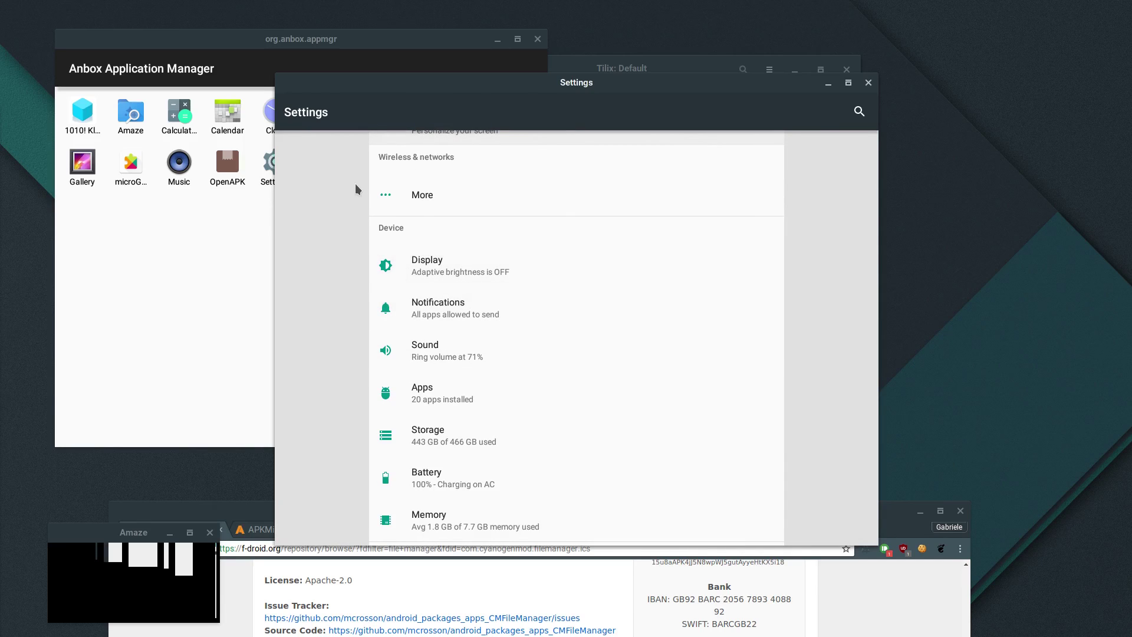
scroll(483, 212, up, 3)
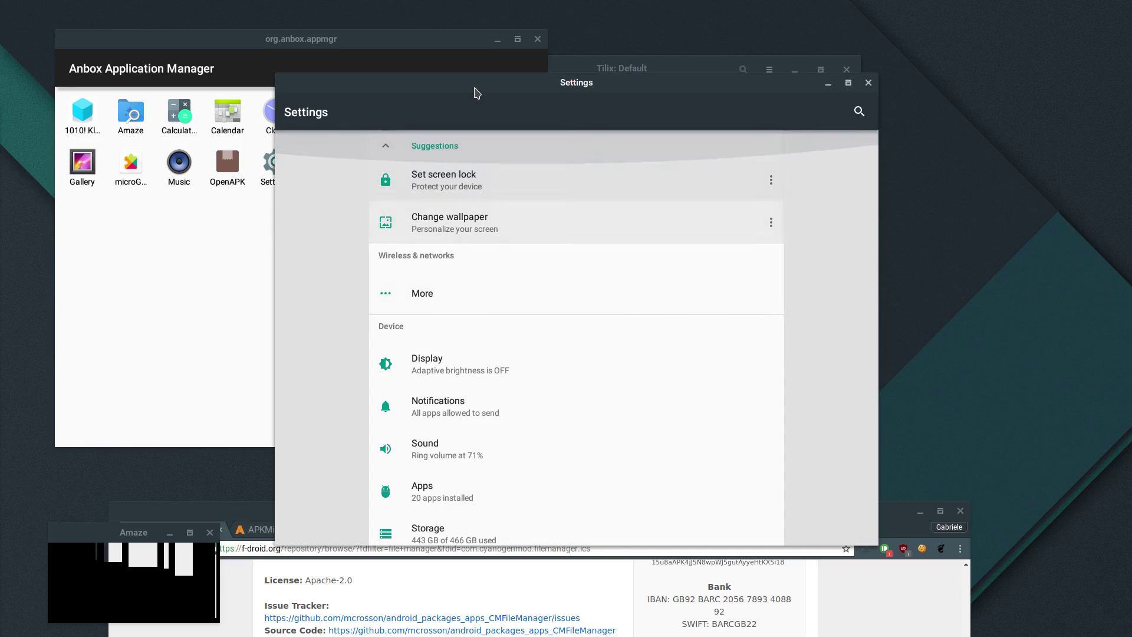
scroll(654, 277, down, 15)
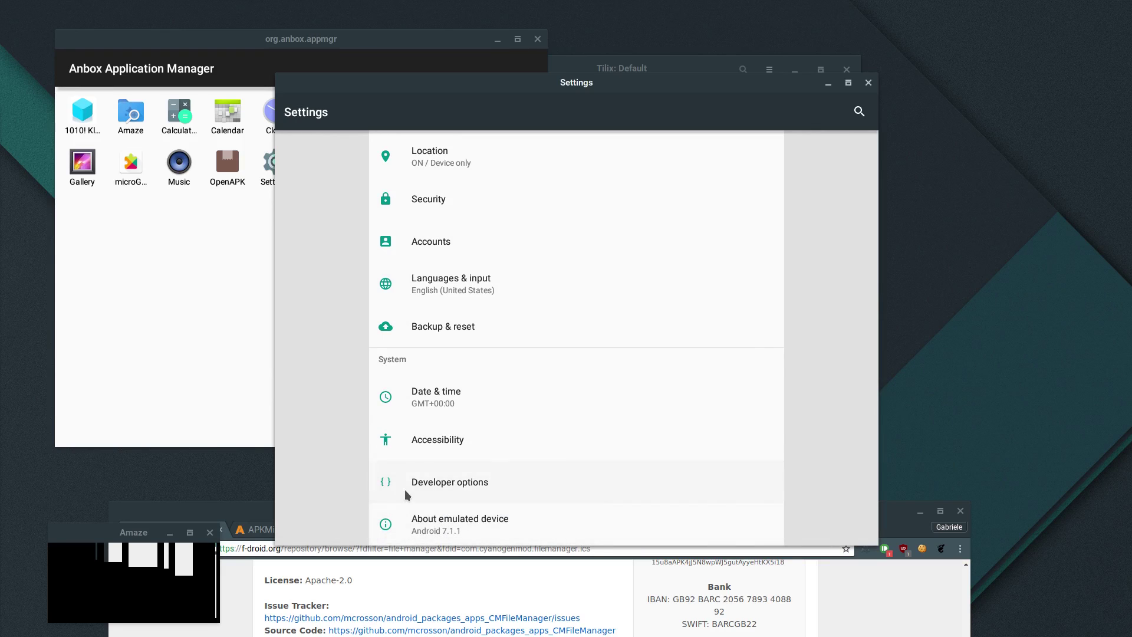
scroll(437, 376, up, 5)
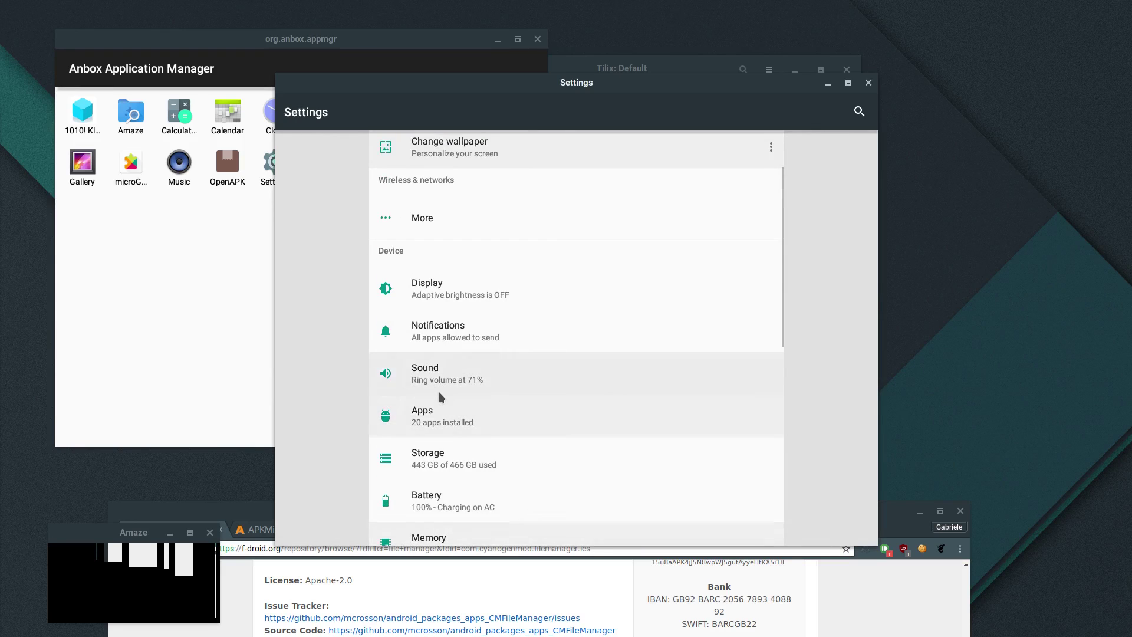
scroll(438, 392, down, 2)
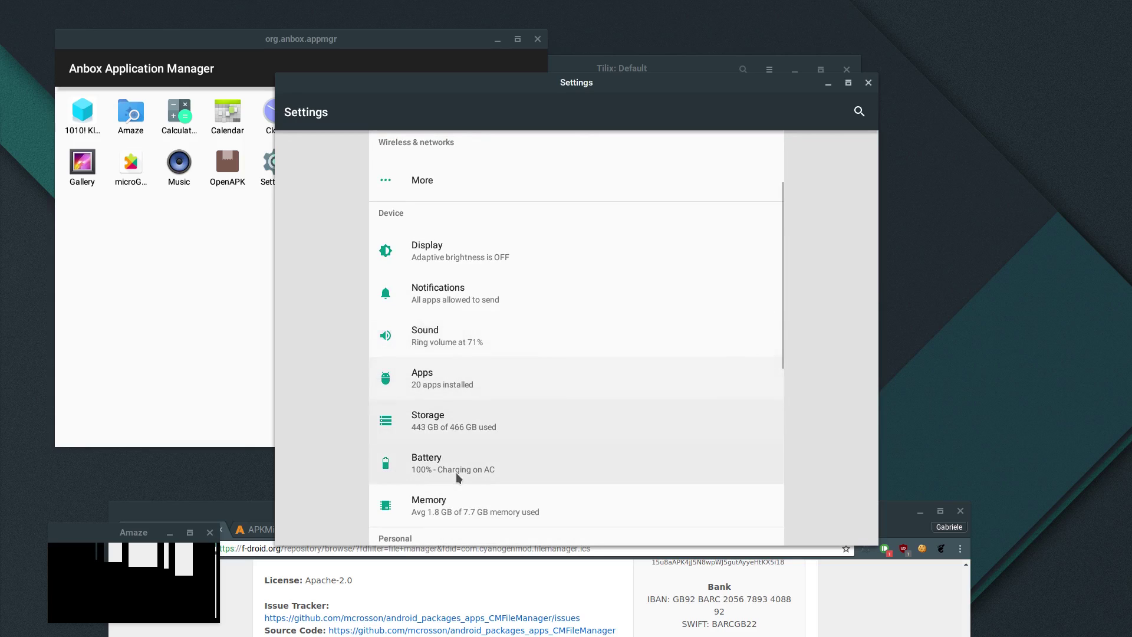
scroll(458, 472, down, 4)
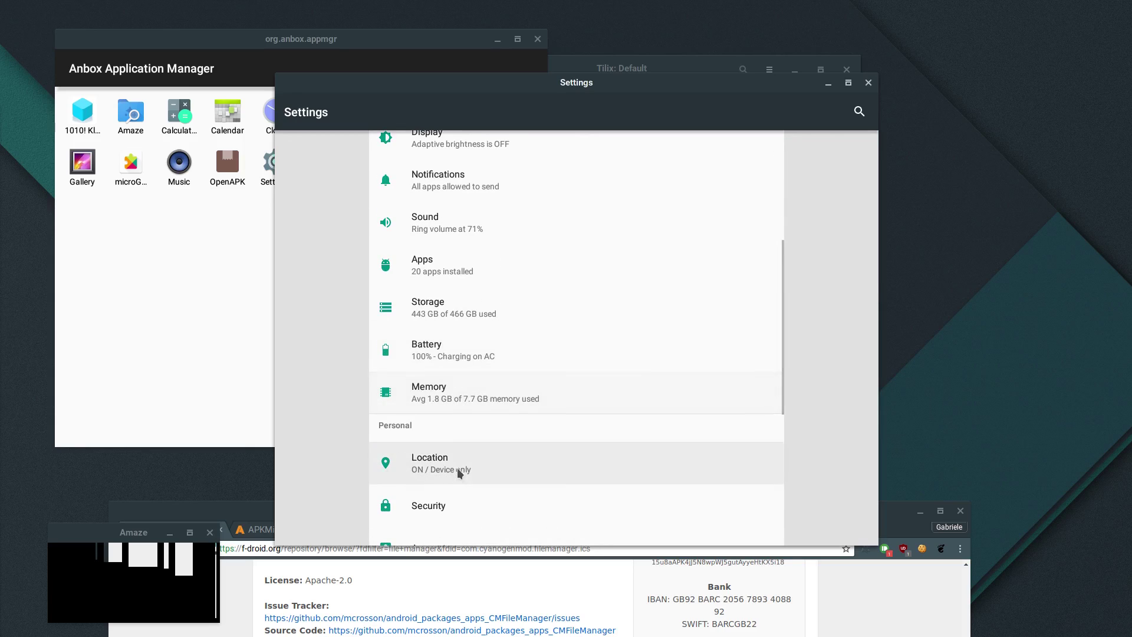
scroll(463, 468, down, 1)
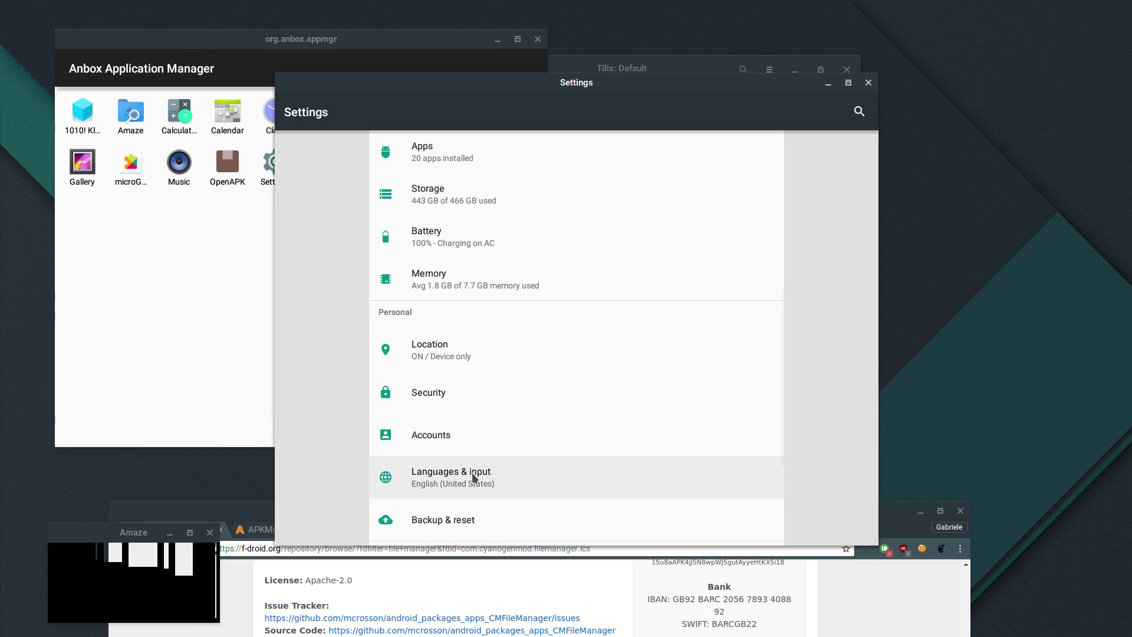
scroll(474, 479, down, 1)
scroll(502, 470, down, 4)
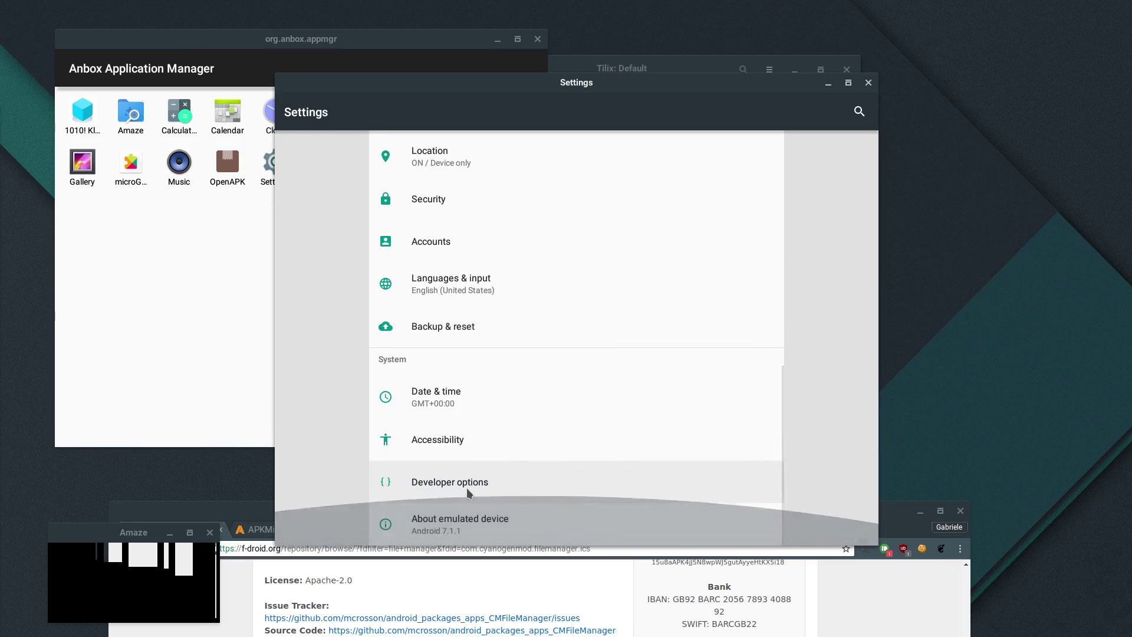
key(Escape)
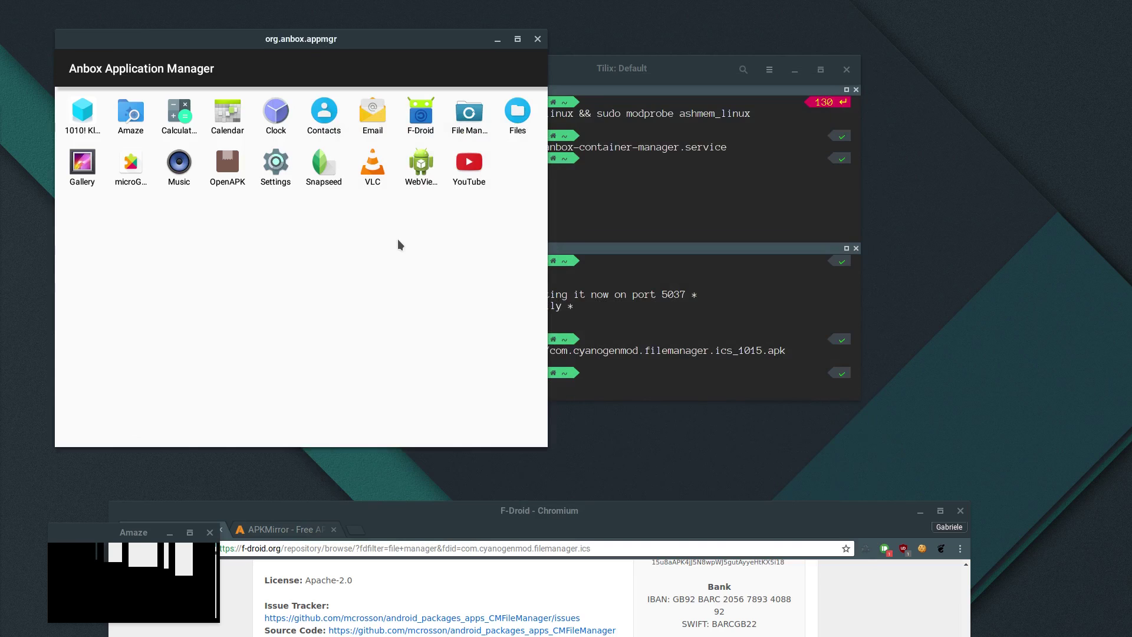
drag(337, 57, 371, 78)
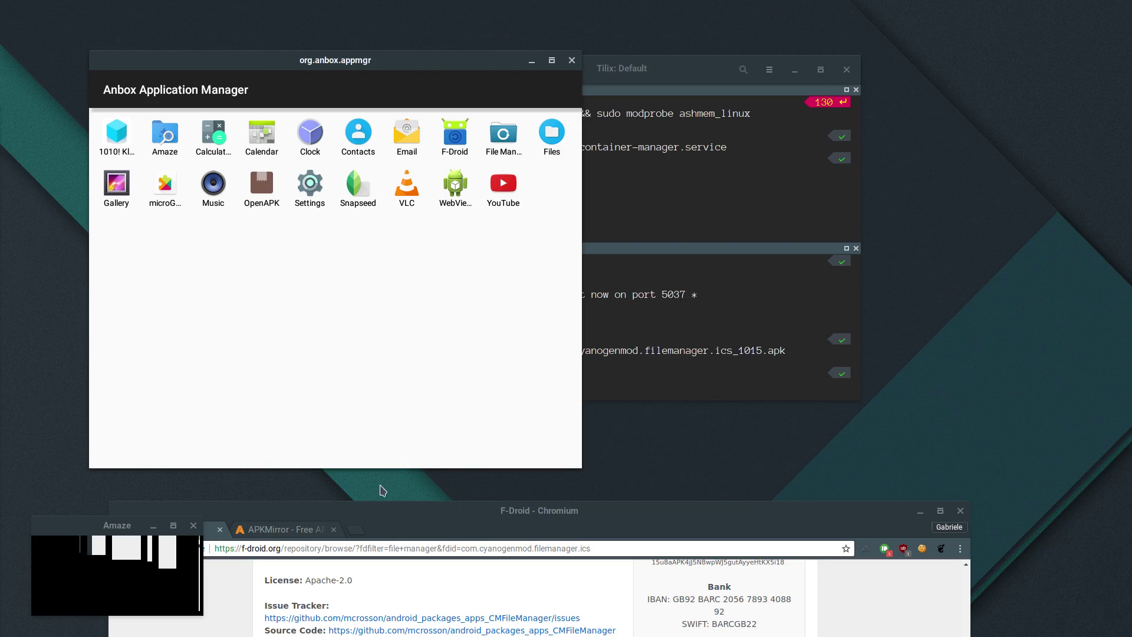
Launch the 1010! Klooni game and start a new game
drag(361, 508, 436, 533)
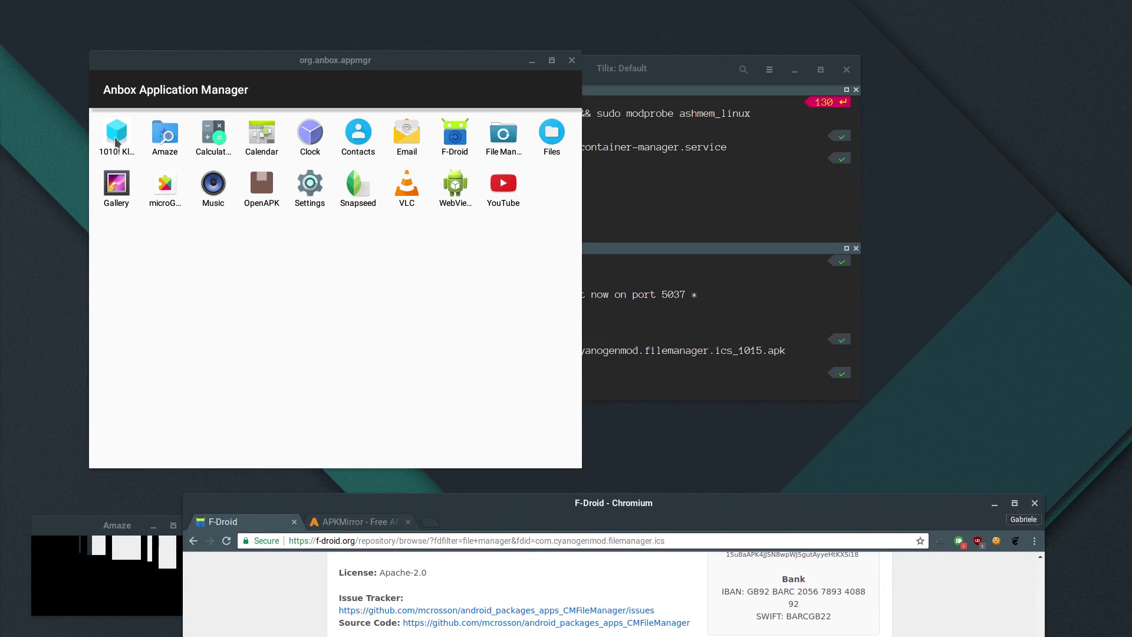
click(120, 137)
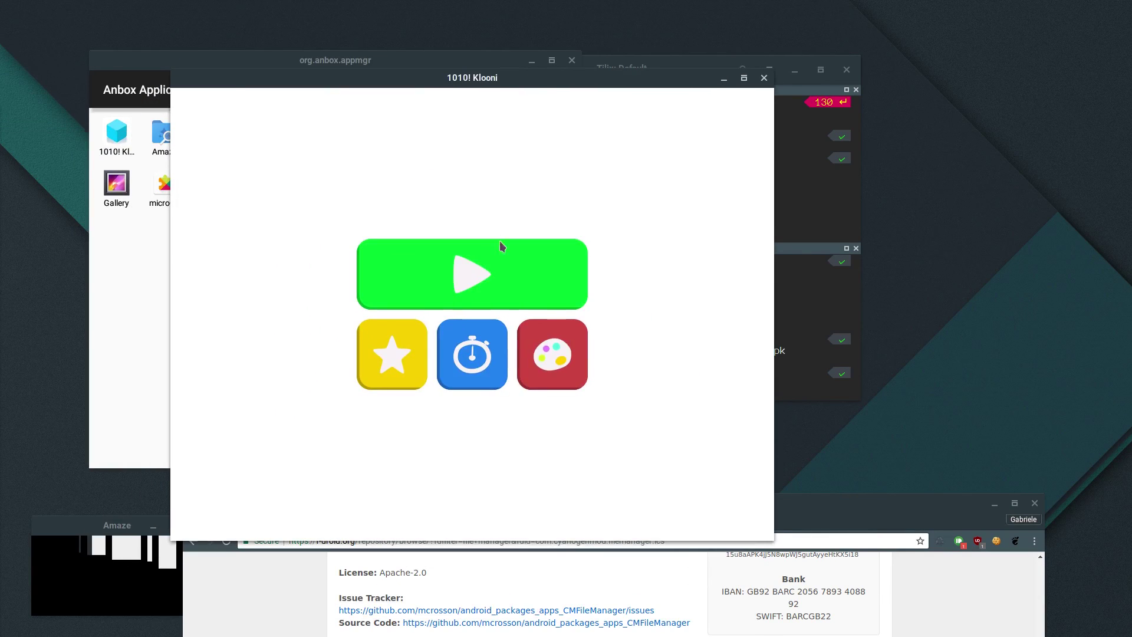
click(563, 282)
Drop three vertical pieces into the left column and a horizontal piece along the bottom row, reaching score 7
drag(283, 498, 370, 449)
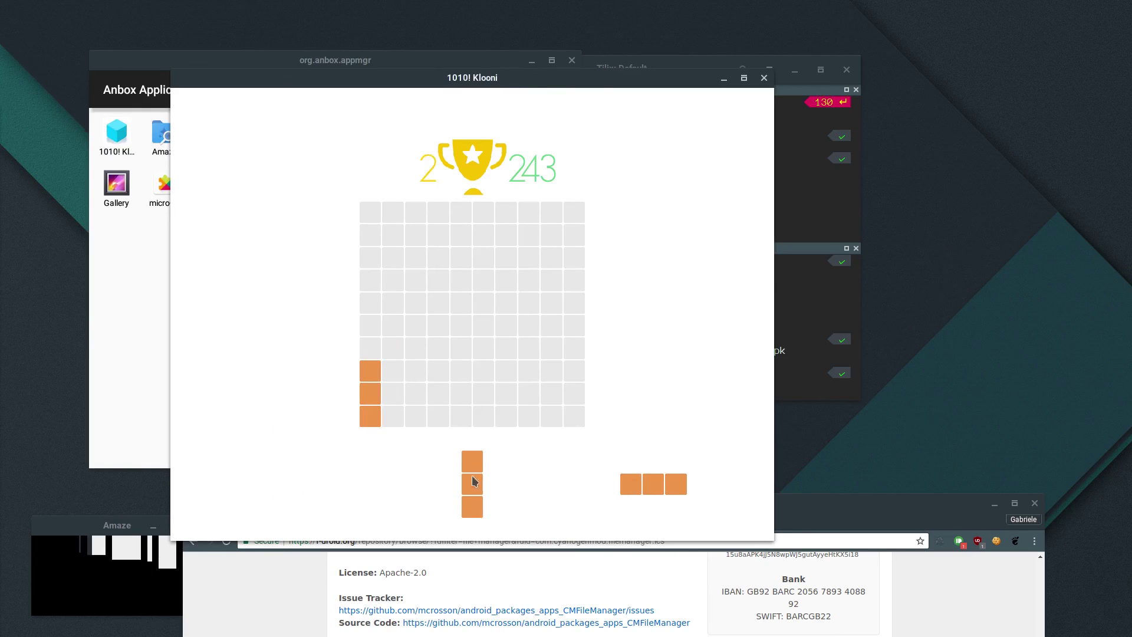
drag(473, 508, 353, 380)
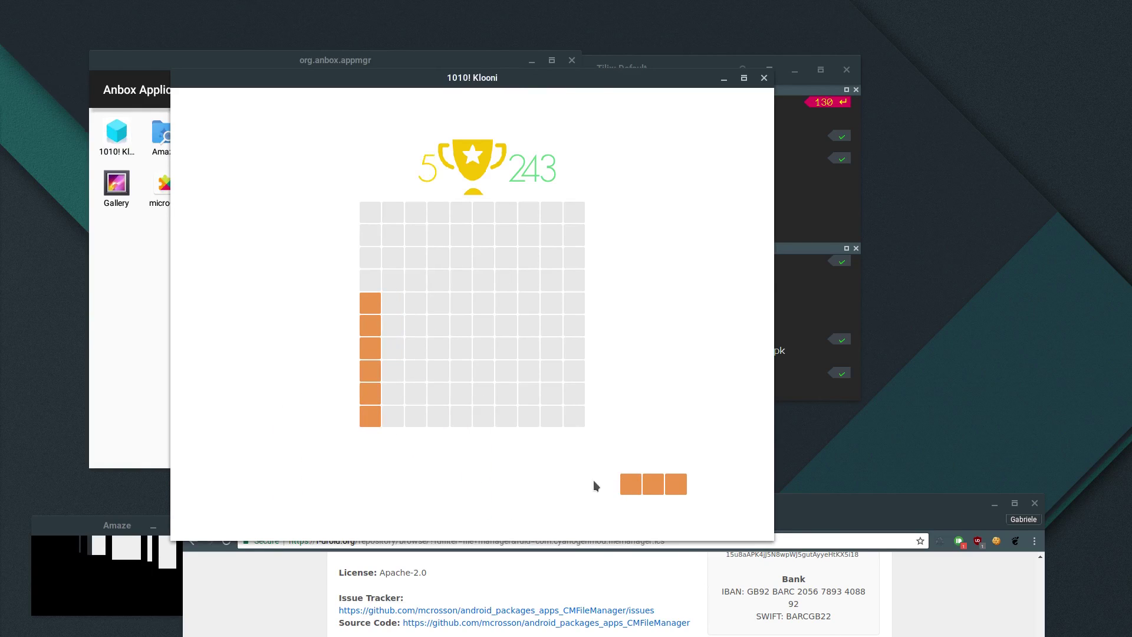
drag(593, 480, 408, 445)
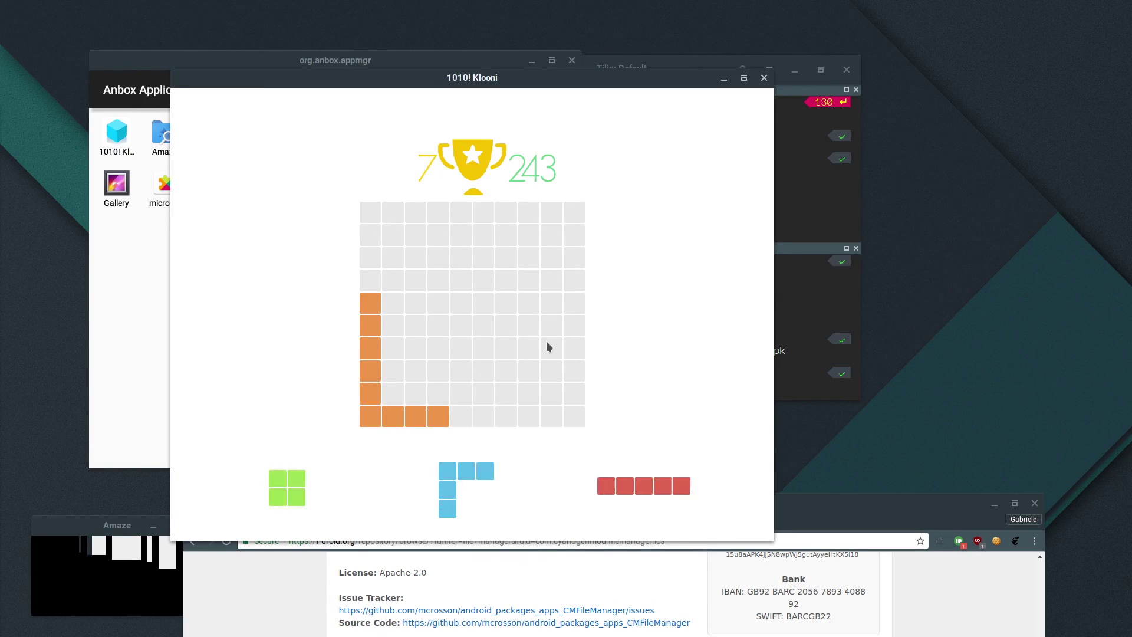
drag(309, 498, 237, 58)
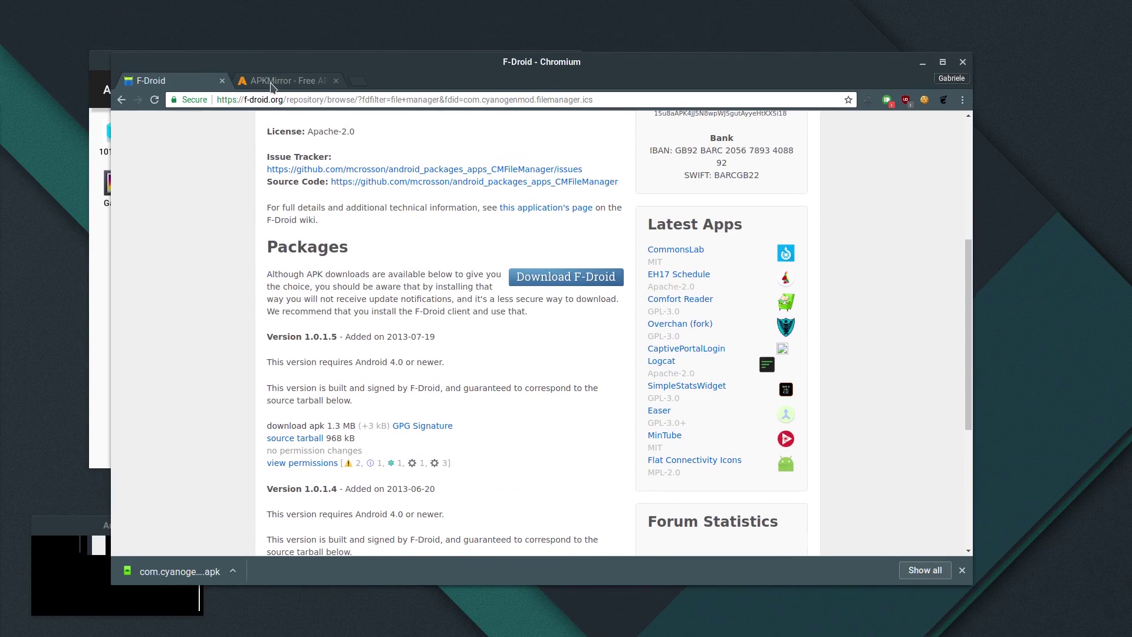
Switch to the APKMirror tab and scroll down its Latest Uploads list
click(272, 87)
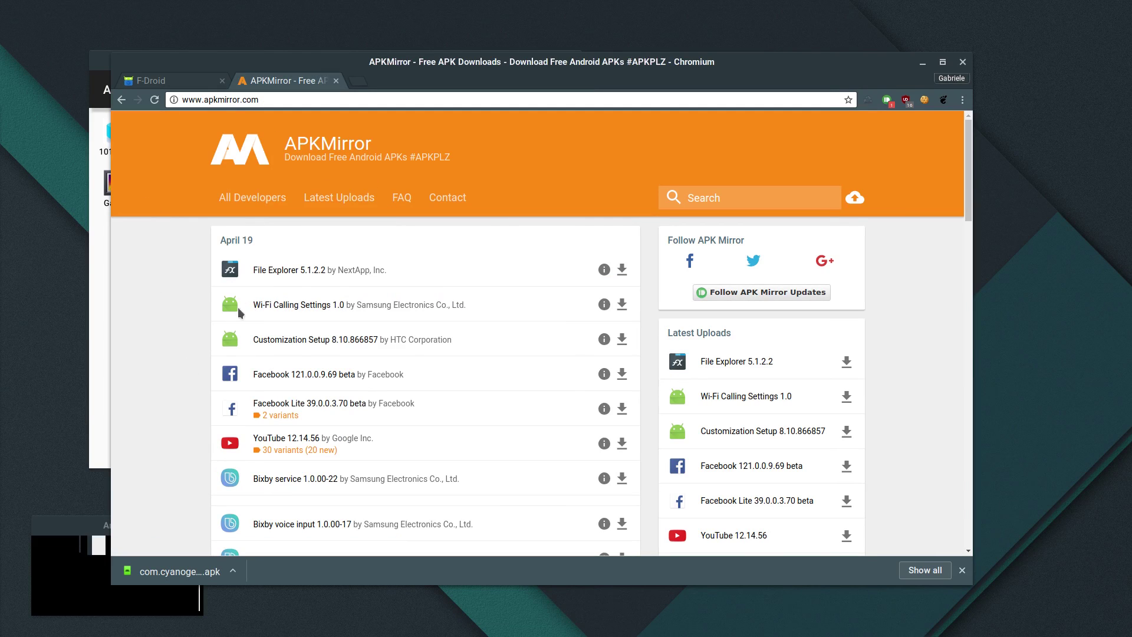
scroll(184, 330, down, 1)
scroll(184, 331, down, 5)
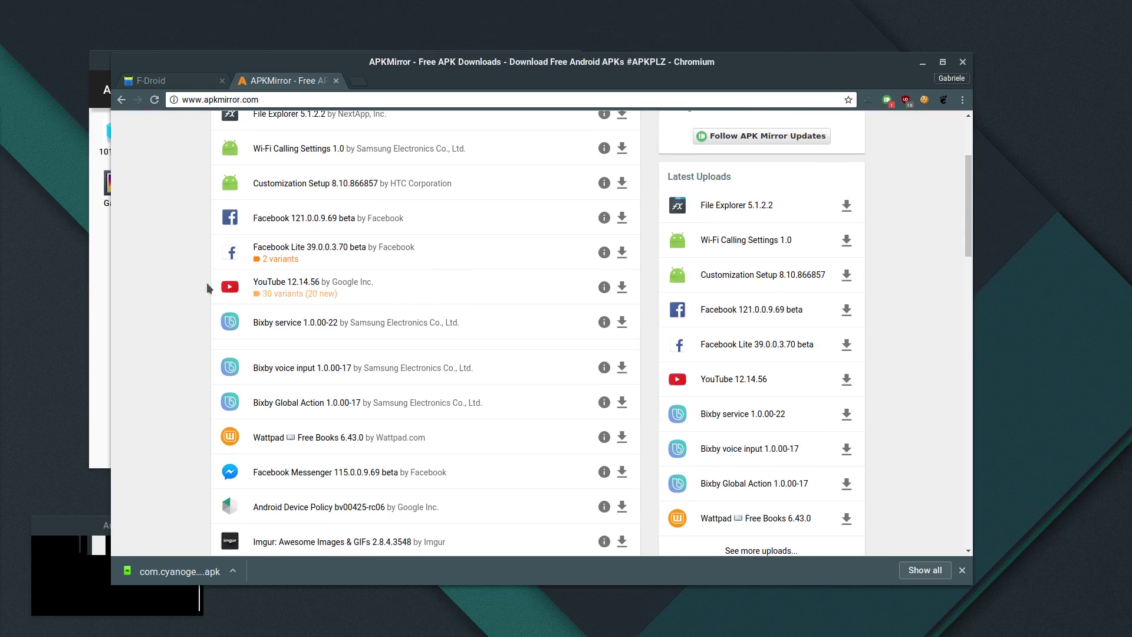
scroll(112, 312, down, 5)
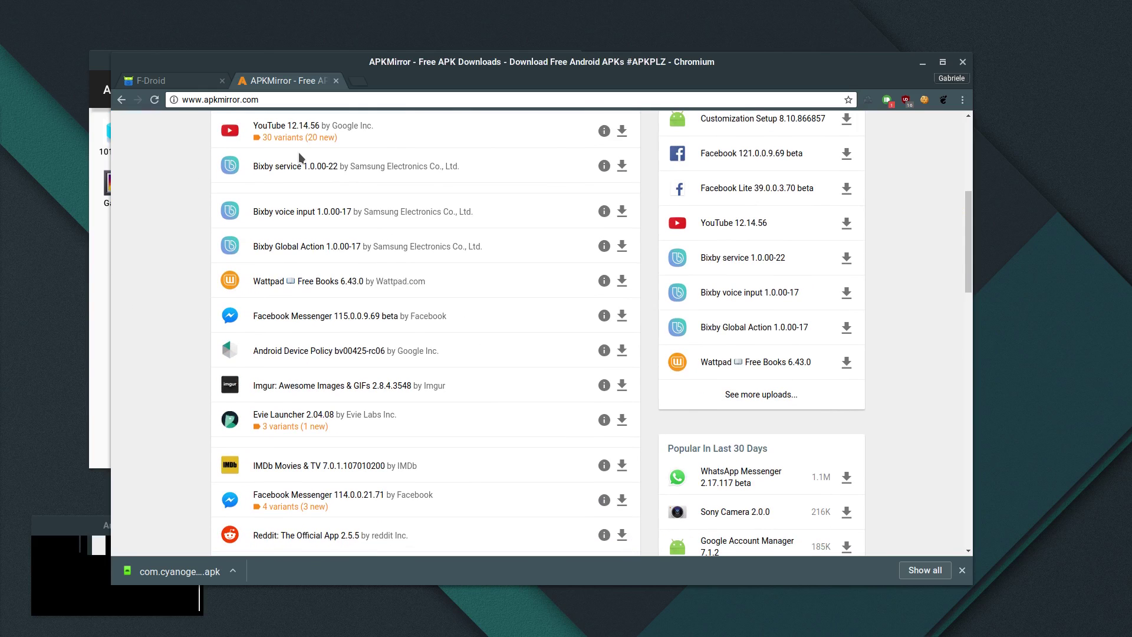
scroll(183, 348, down, 9)
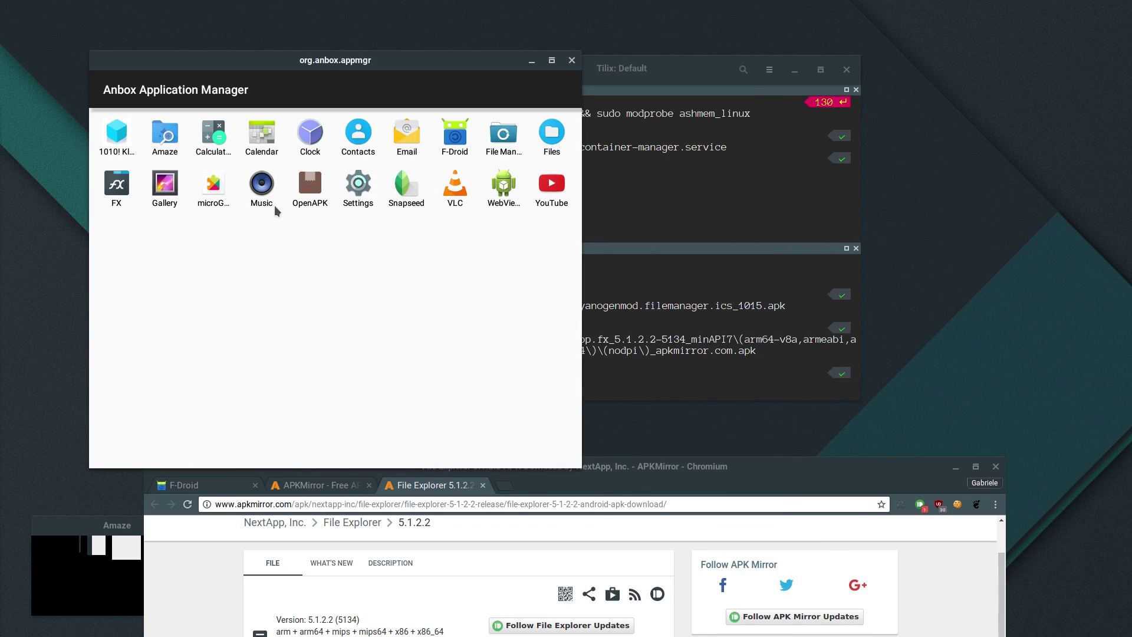
Open and close Android Settings, close the Application Manager, and focus the session-manager terminal pane
click(357, 201)
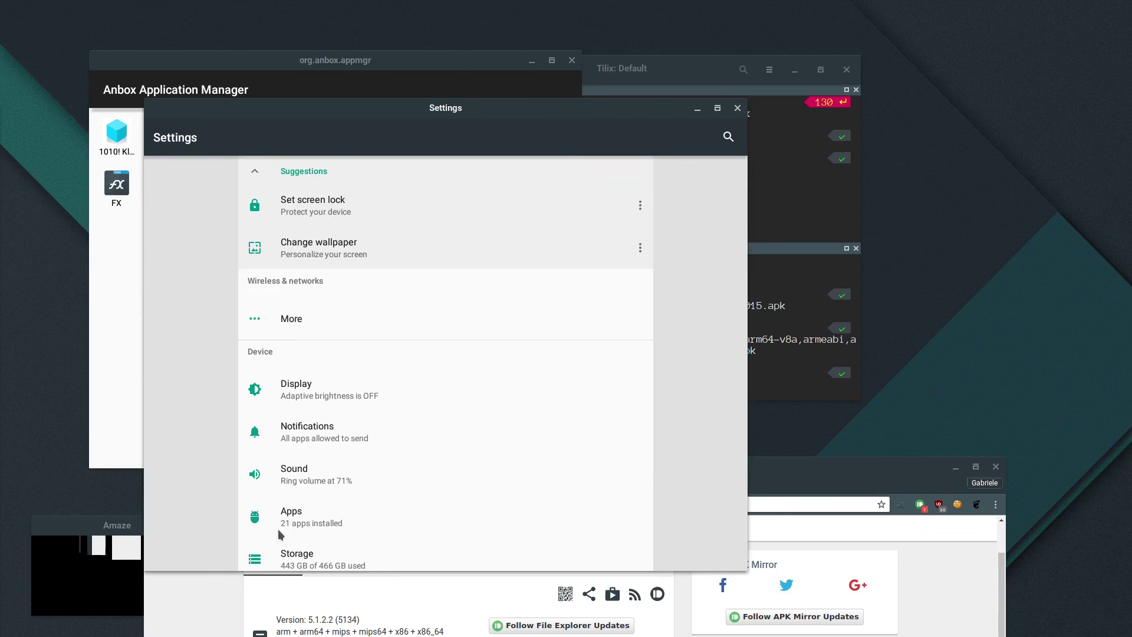
key(alt+F4)
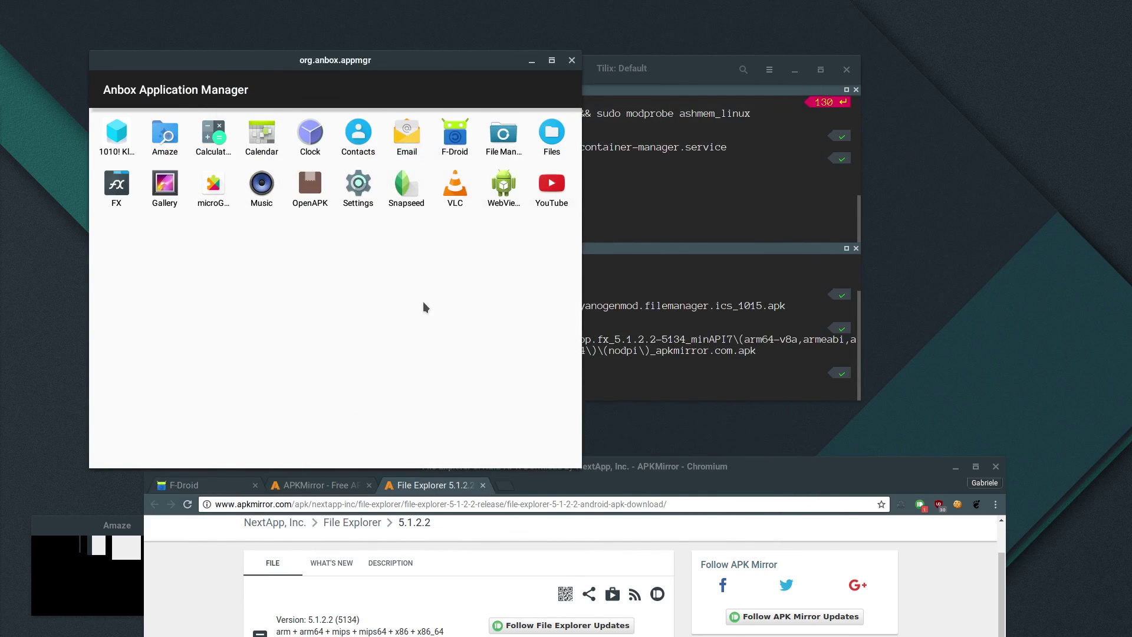
key(alt+F4)
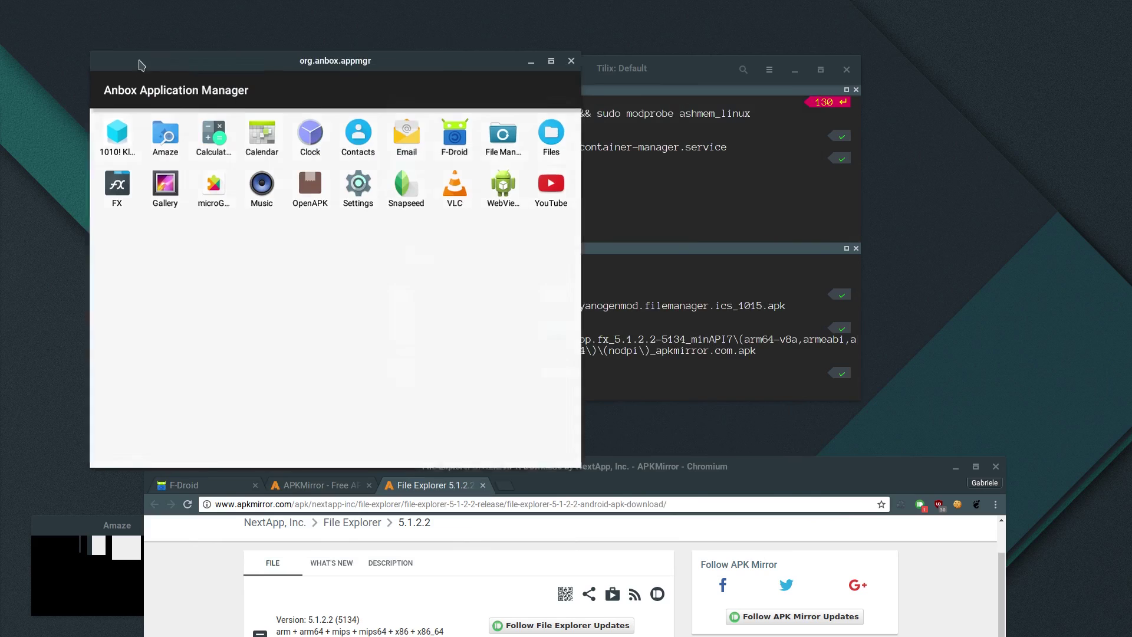
click(587, 178)
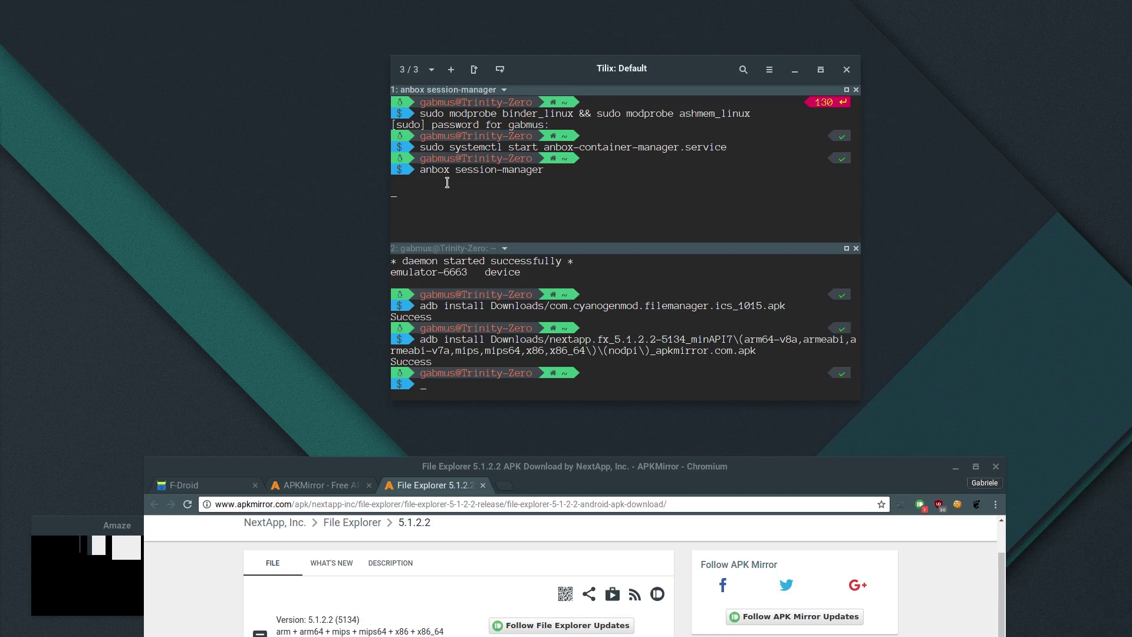
Stop anbox session-manager with Ctrl+C and rerun it from history
key(ctrl+c)
key(ctrl+c)
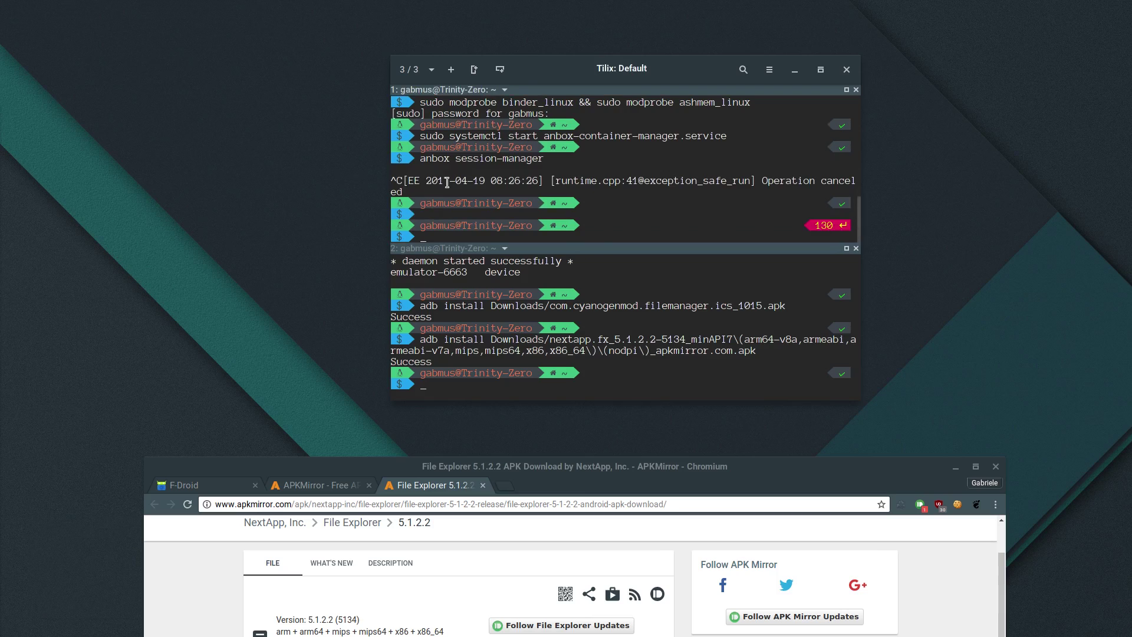
key(Up)
key(Return)
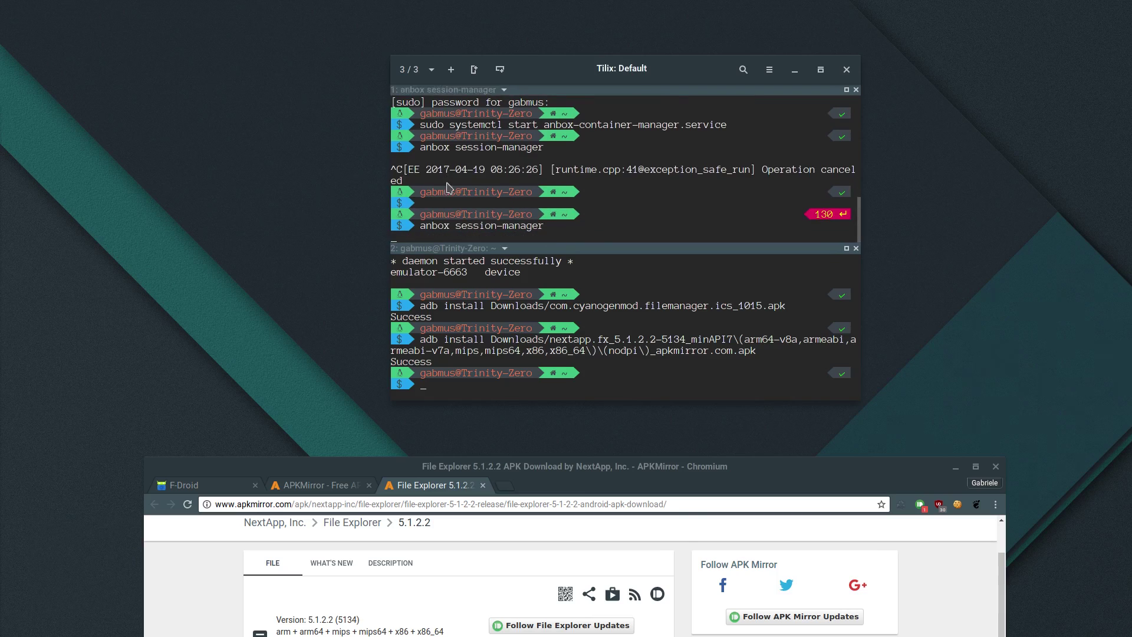
Toggle the Activities overview to check the relaunched Application Manager window
key(super)
click(447, 182)
key(super)
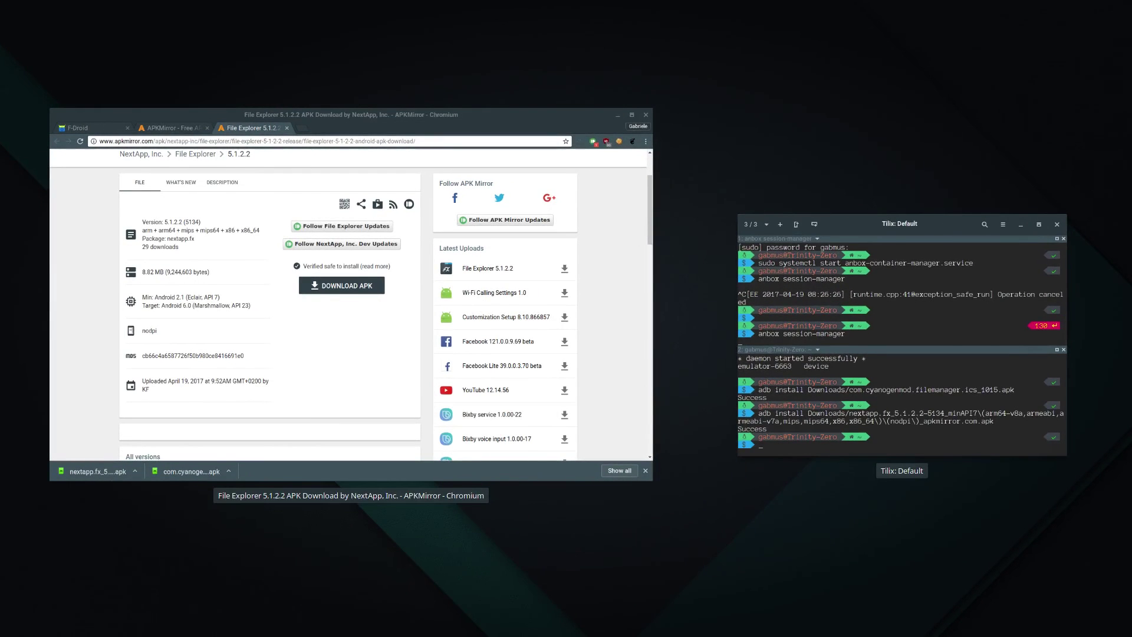
key(super)
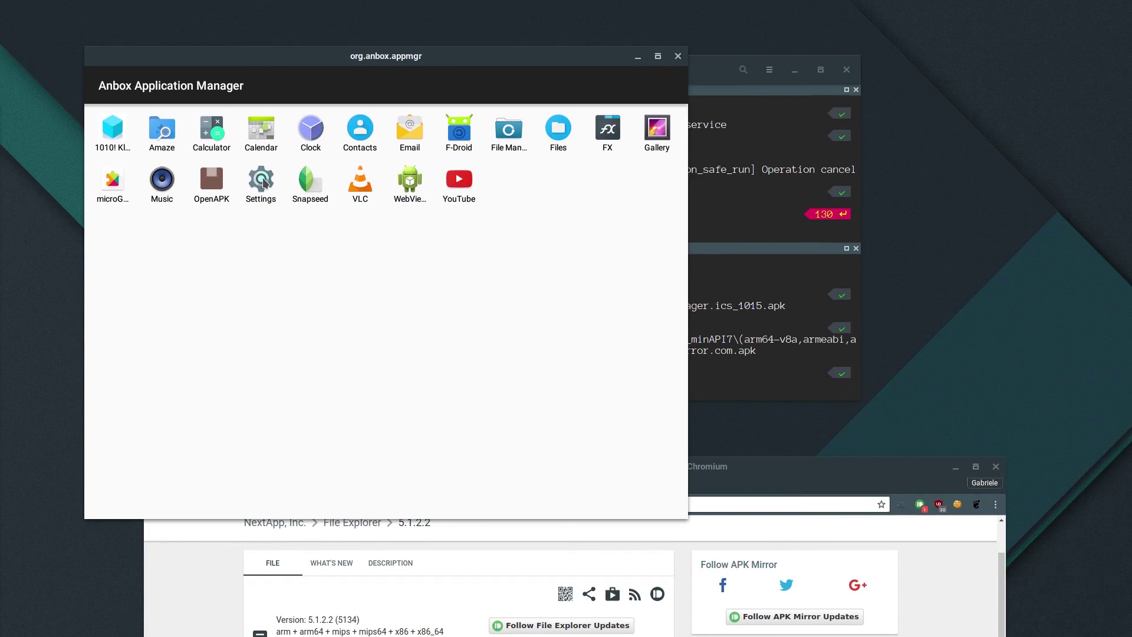
Uninstall FX from Android Settings > Apps and confirm with OK
click(262, 180)
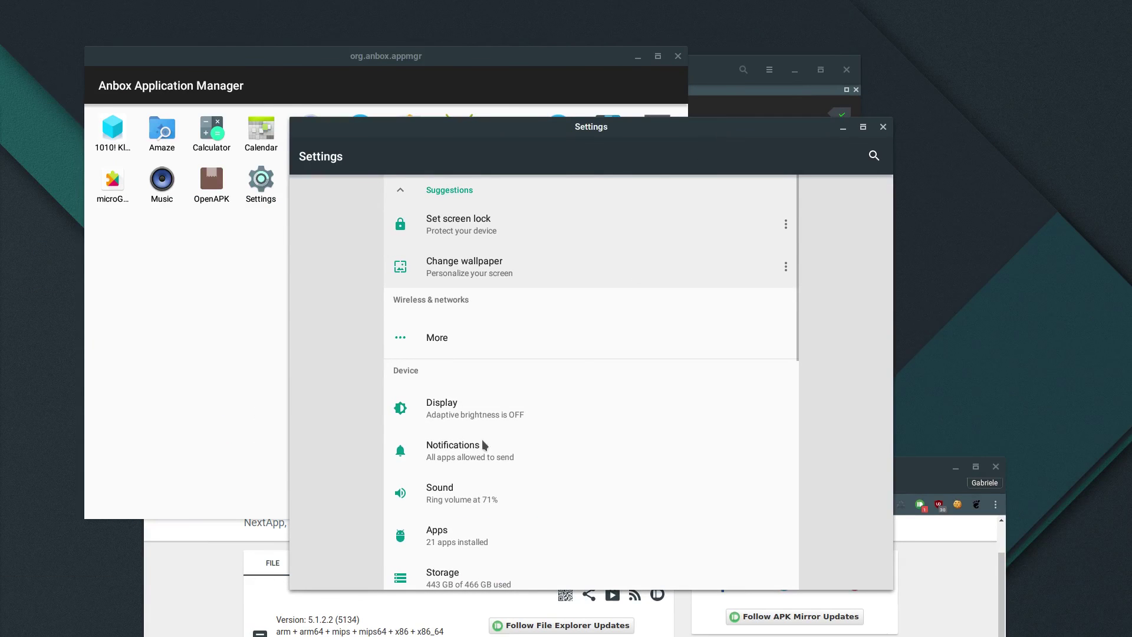
click(478, 538)
scroll(436, 321, down, 3)
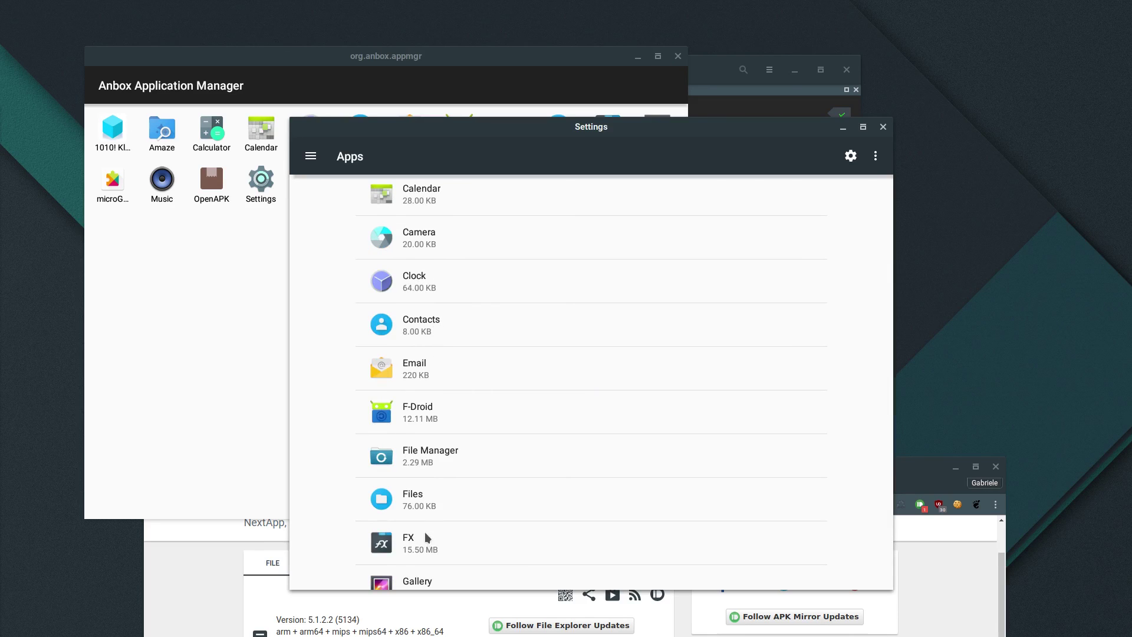
click(433, 546)
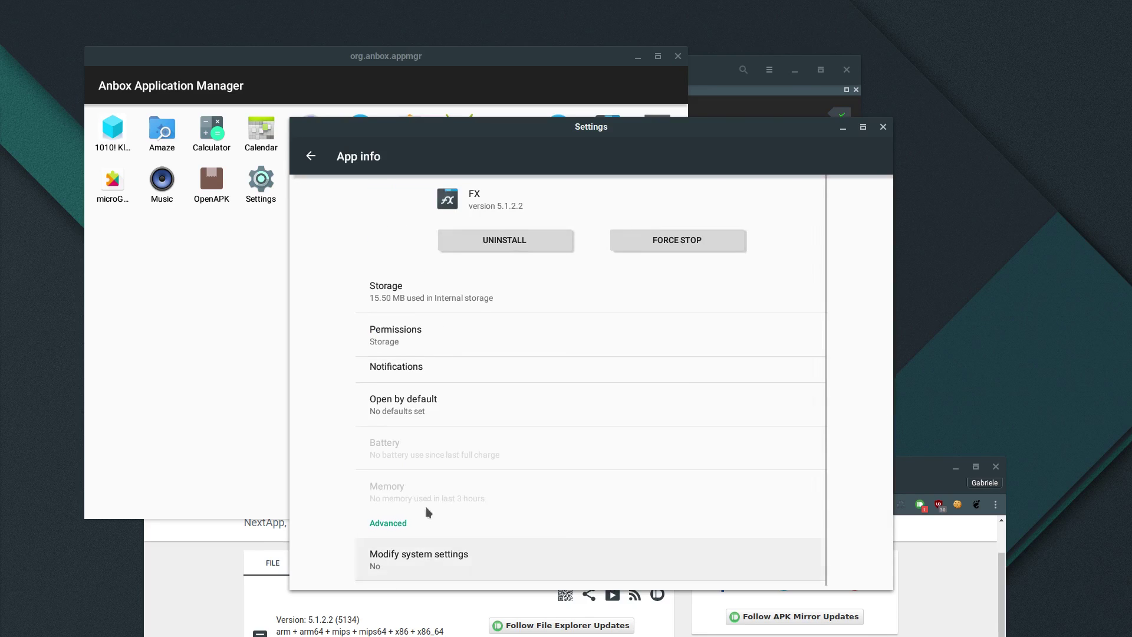
click(540, 242)
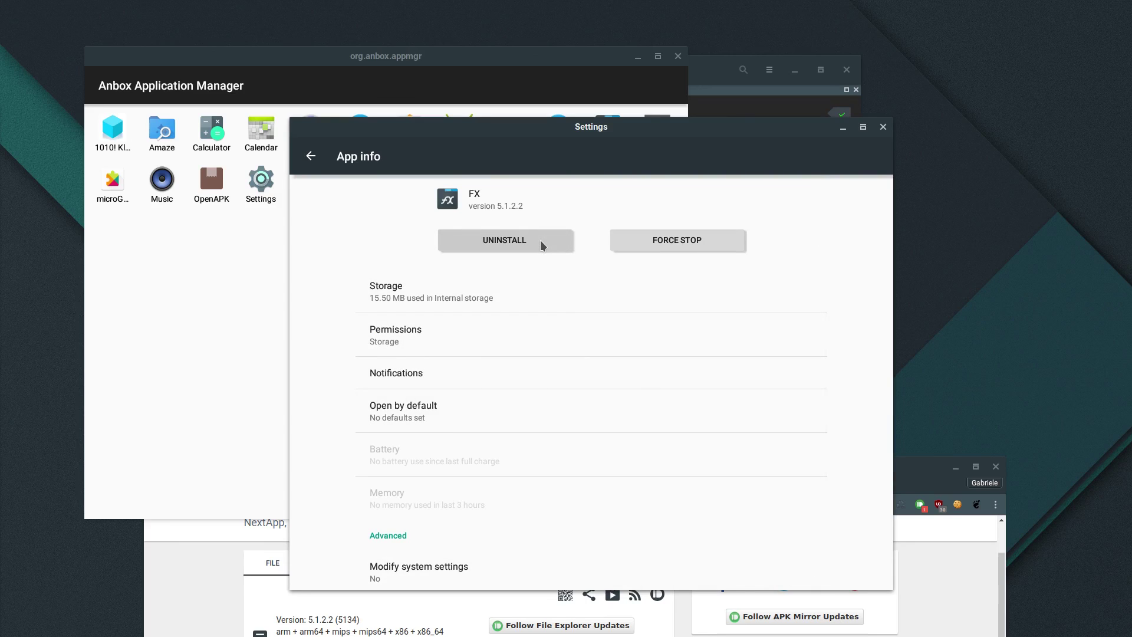
click(756, 394)
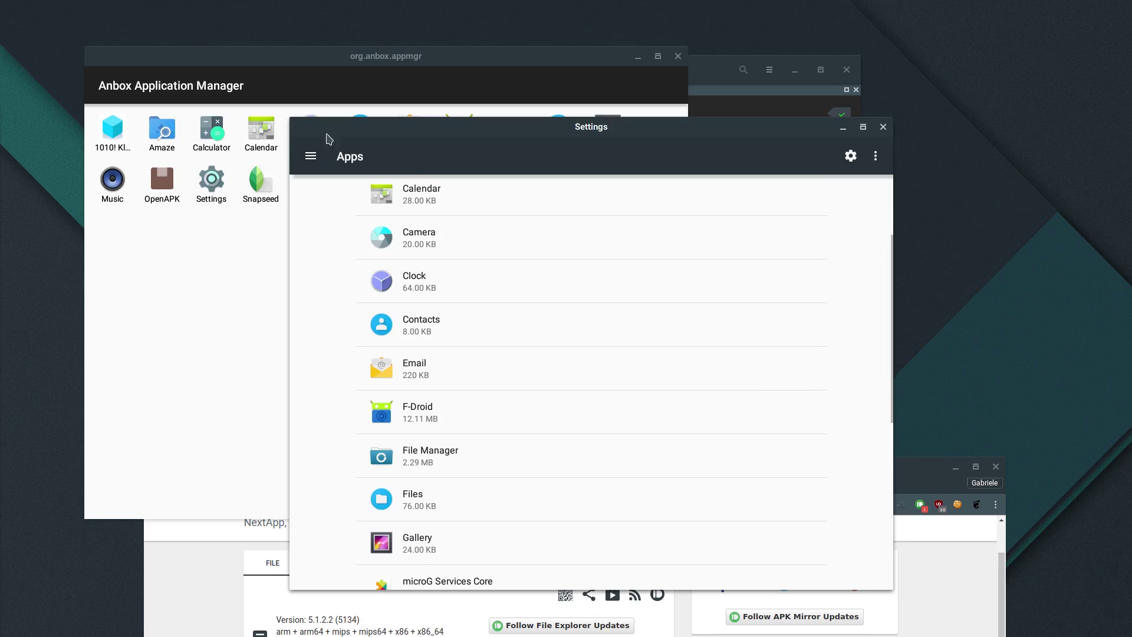
Close the Settings window with Alt+F4
drag(329, 139, 303, 120)
scroll(522, 420, down, 1)
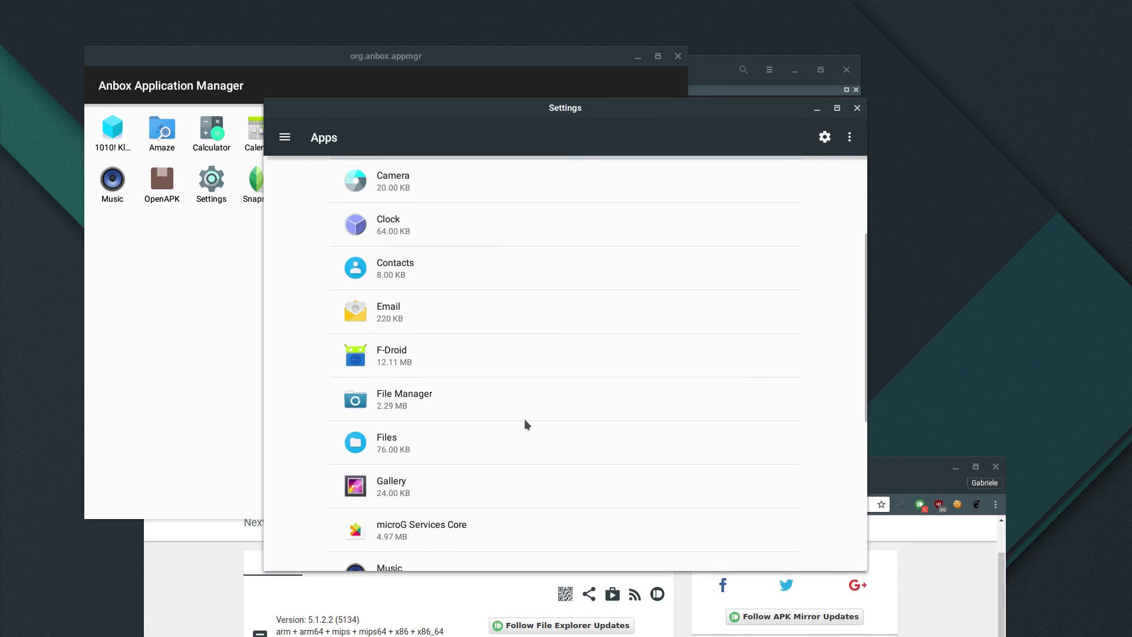
key(alt+F4)
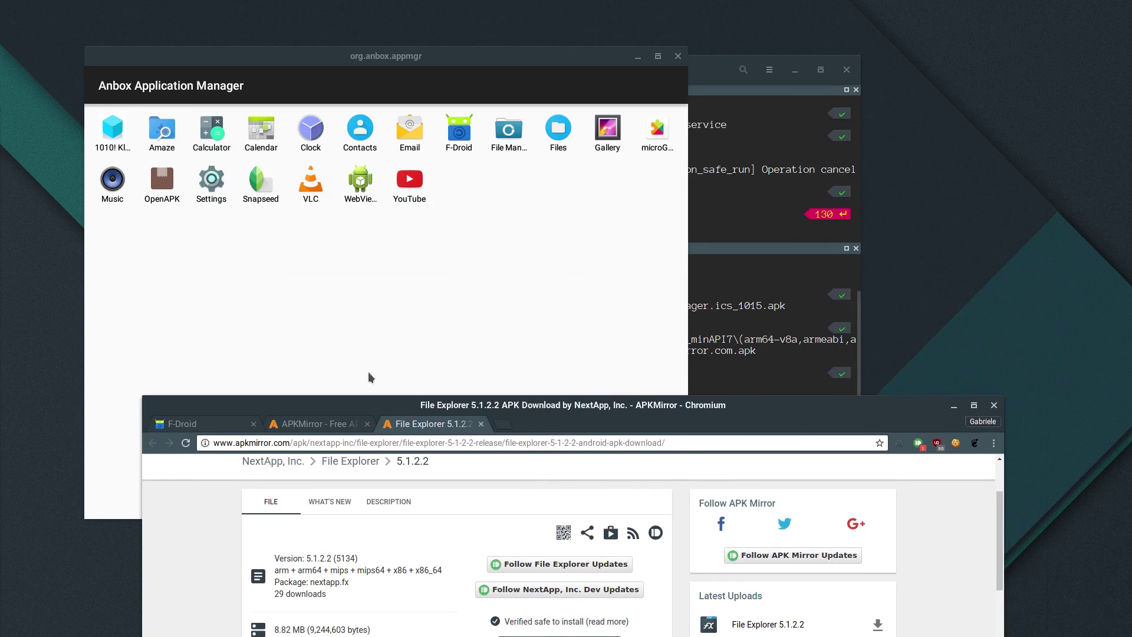
Move the Application Manager, maximize and restore it, then shrink it narrower and shorter
drag(386, 66, 478, 77)
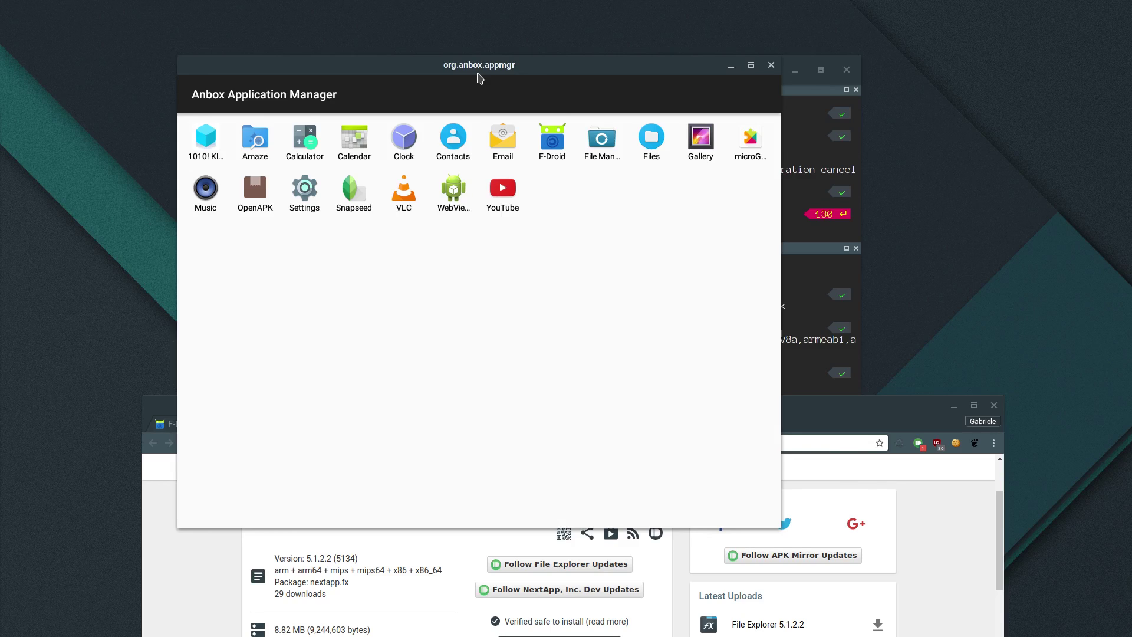
double_click(479, 70)
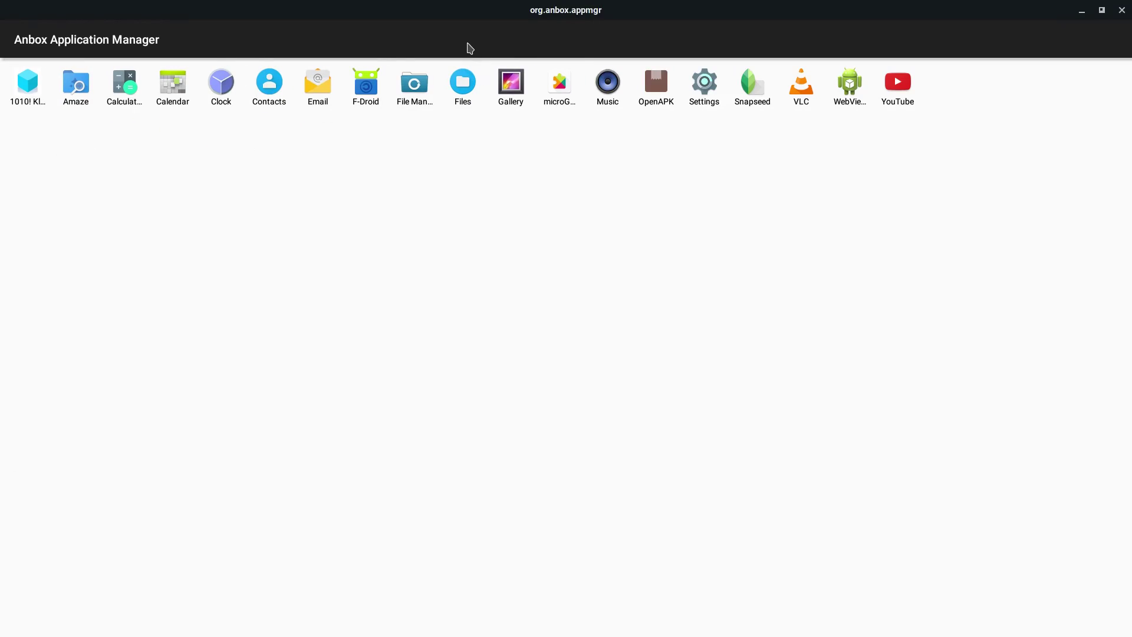
double_click(492, 21)
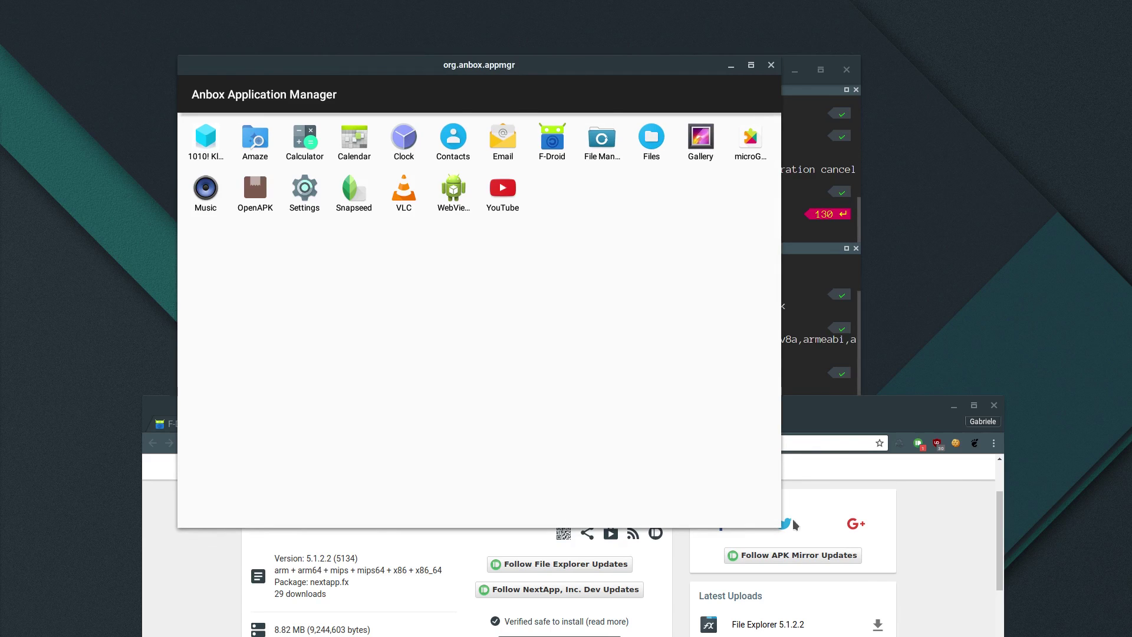
drag(782, 527, 751, 581)
scroll(320, 243, down, 4)
scroll(320, 243, up, 3)
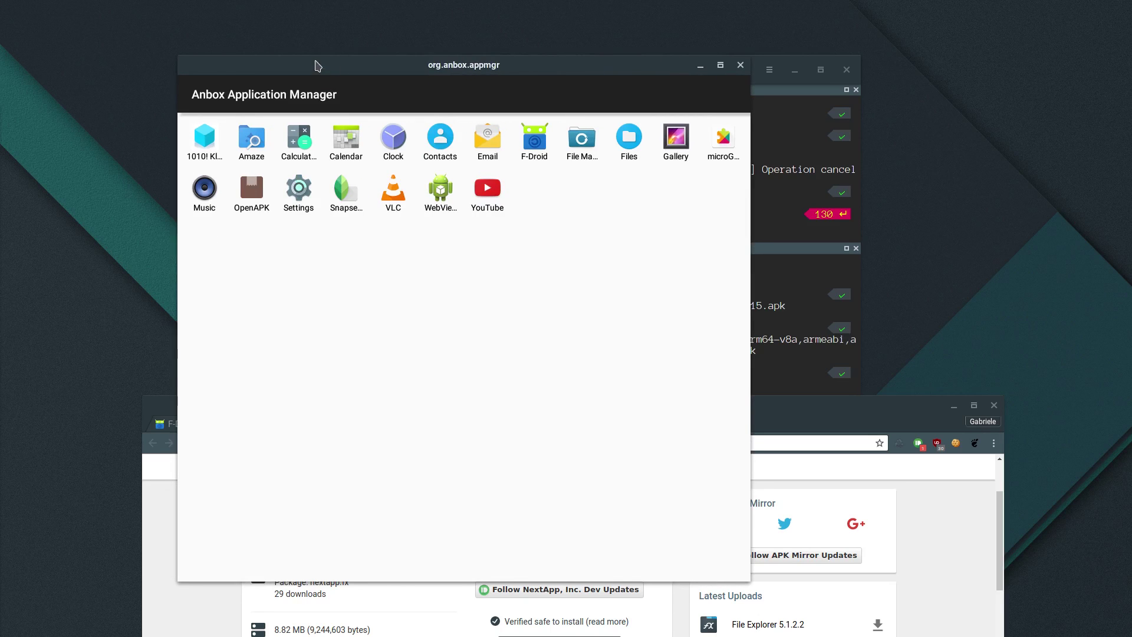
drag(310, 48, 411, 132)
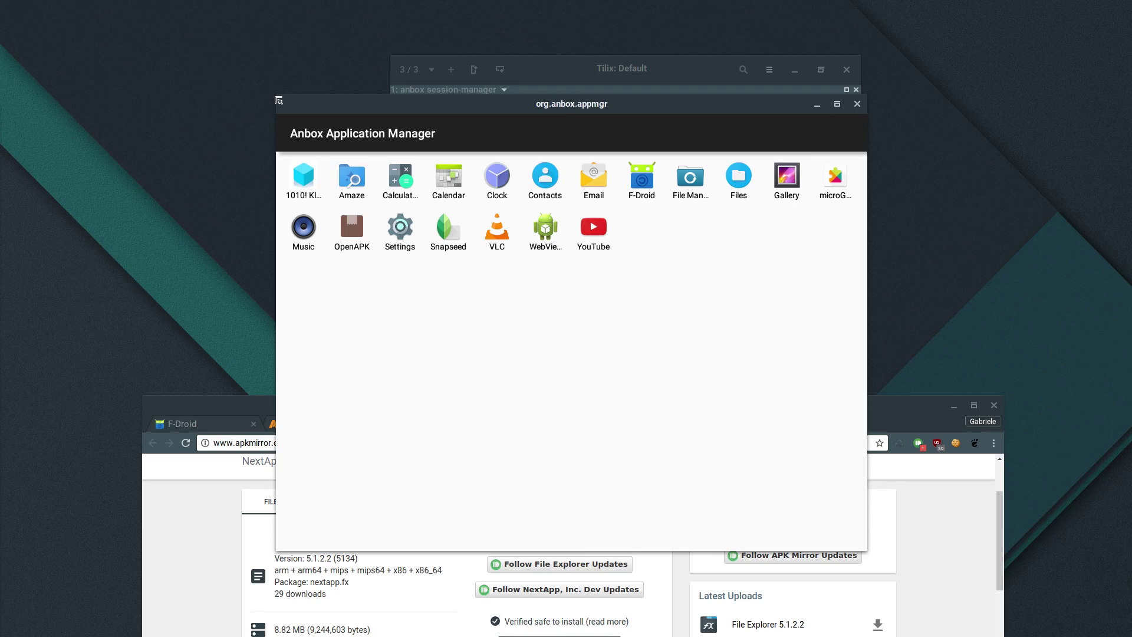
Resize the Application Manager and move it to the upper left, then raise Chromium on top
drag(275, 99, 270, 122)
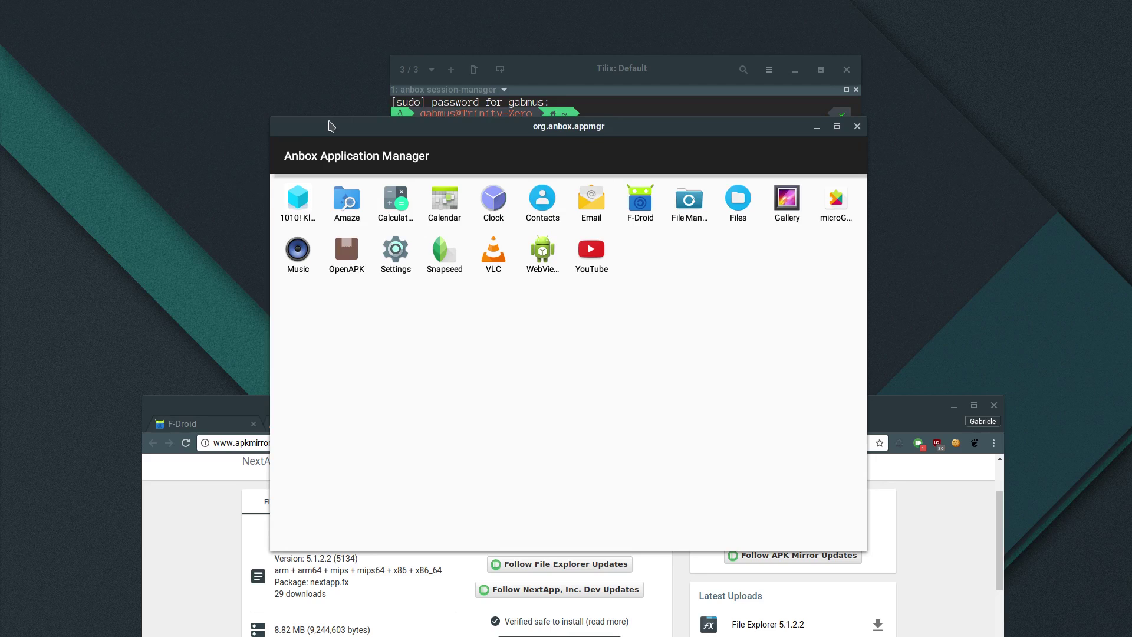
drag(330, 125, 115, 52)
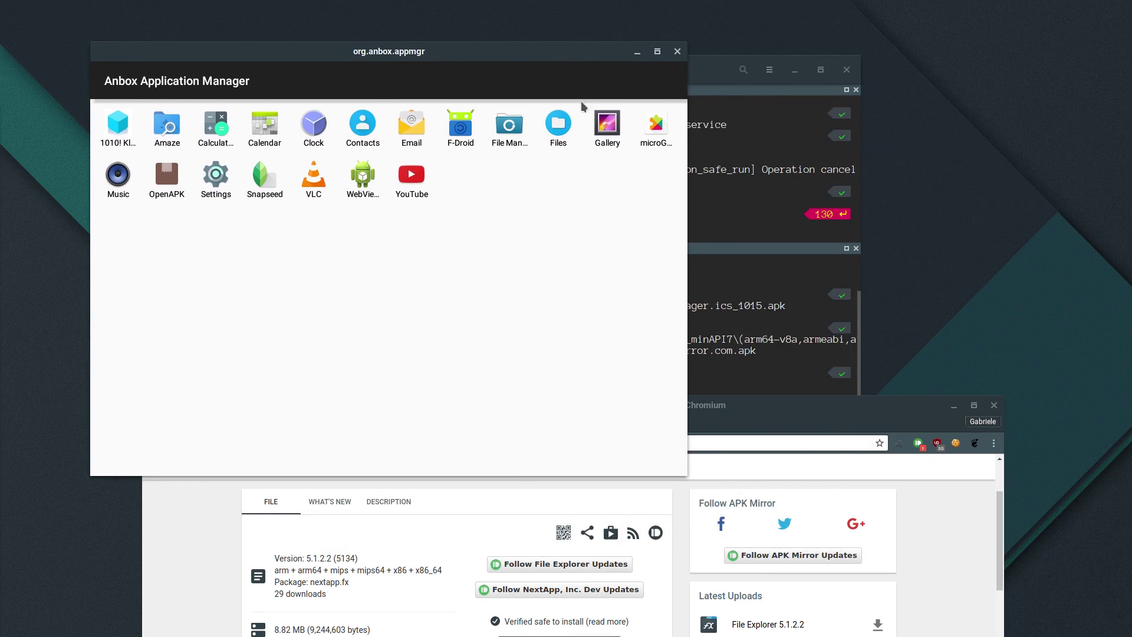
drag(795, 424, 826, 189)
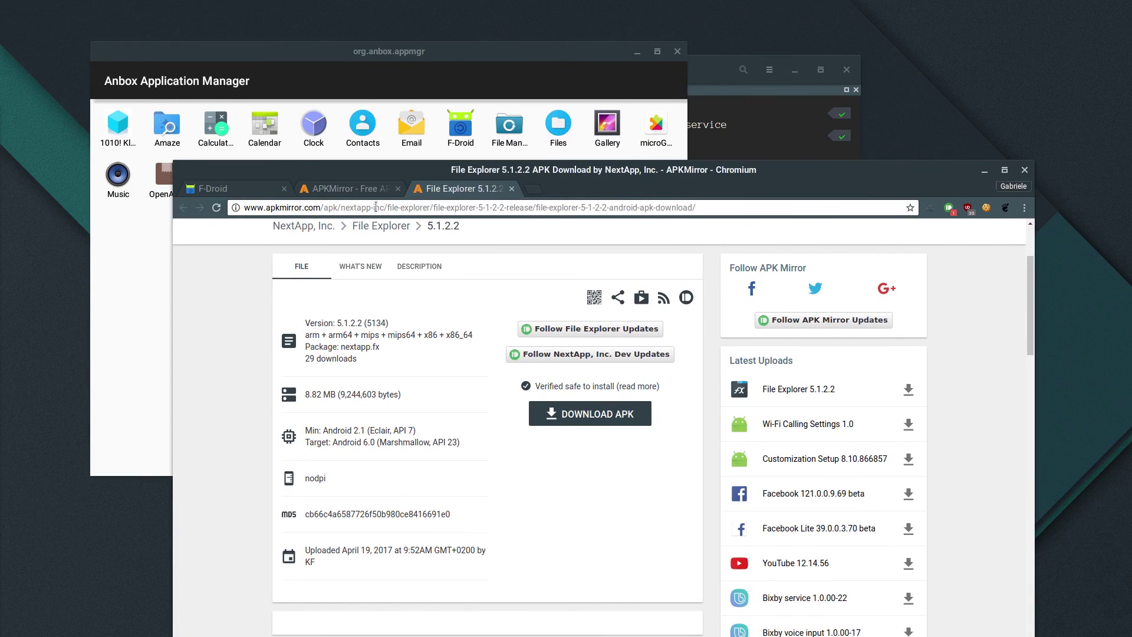
Load anbox.io in a new tab, read down to its Get started section, then raise the Application Manager
click(533, 189)
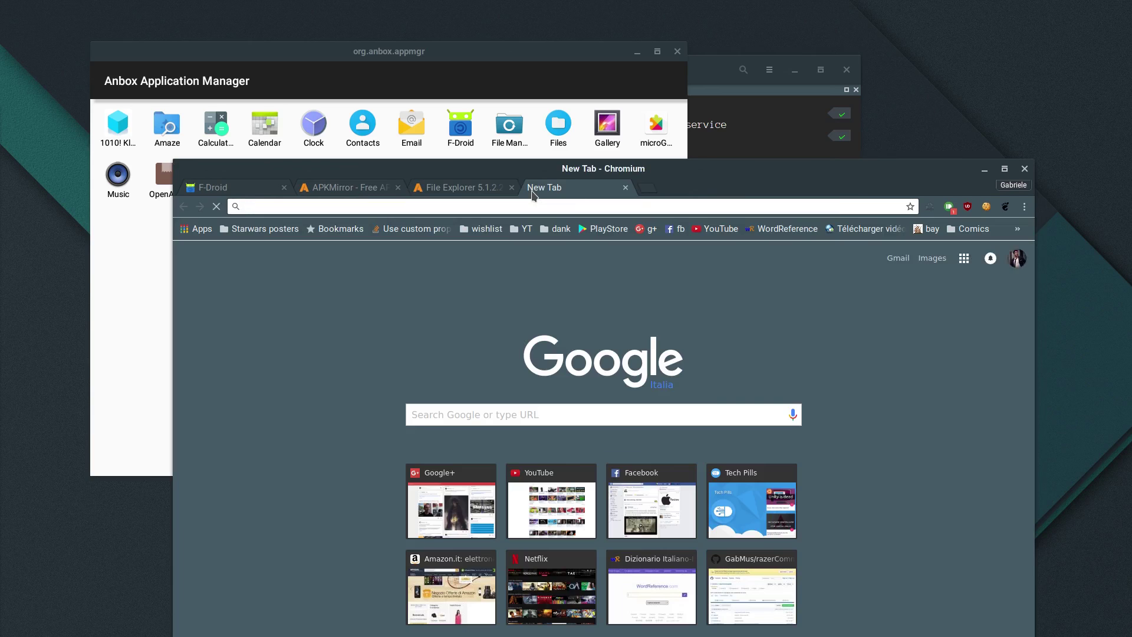
text(anbox.io)
key(Return)
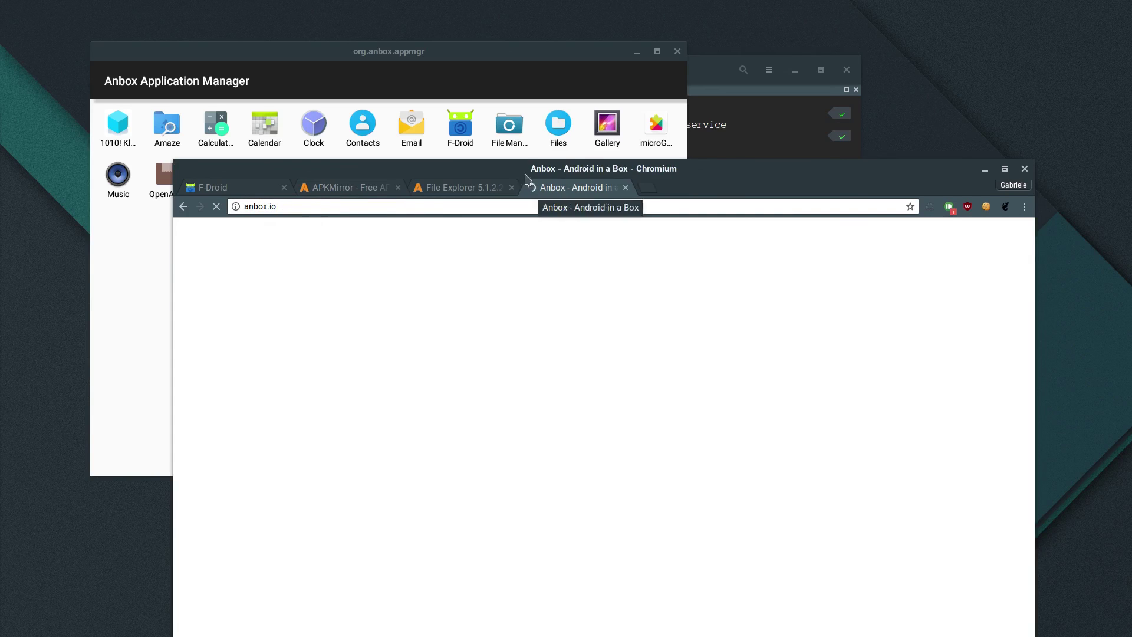
drag(526, 178, 525, 105)
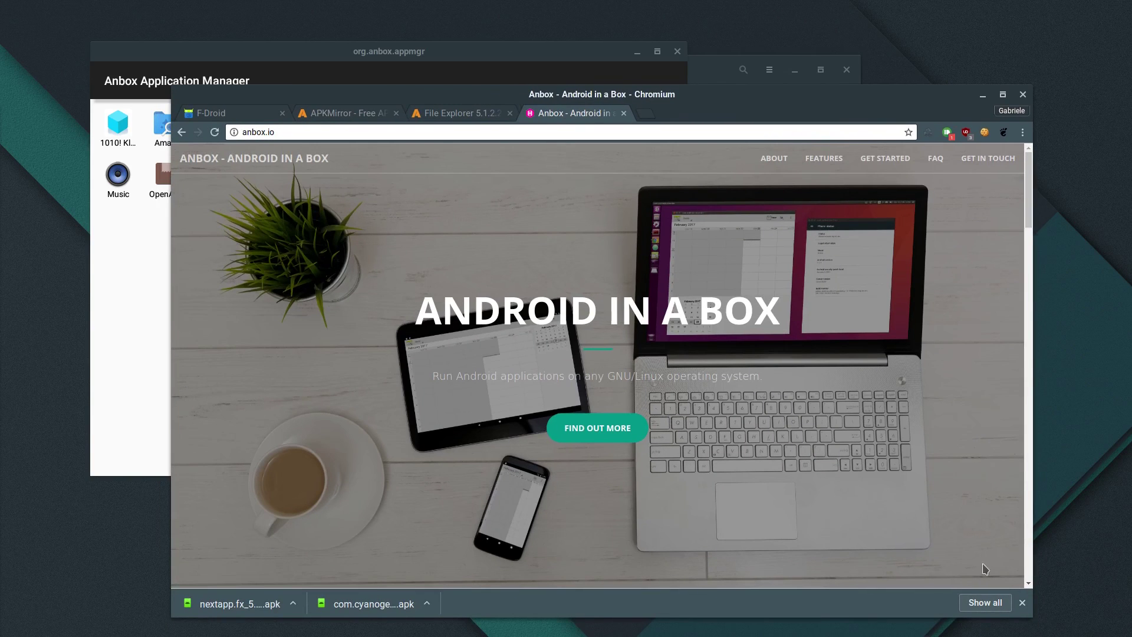
scroll(502, 298, down, 3)
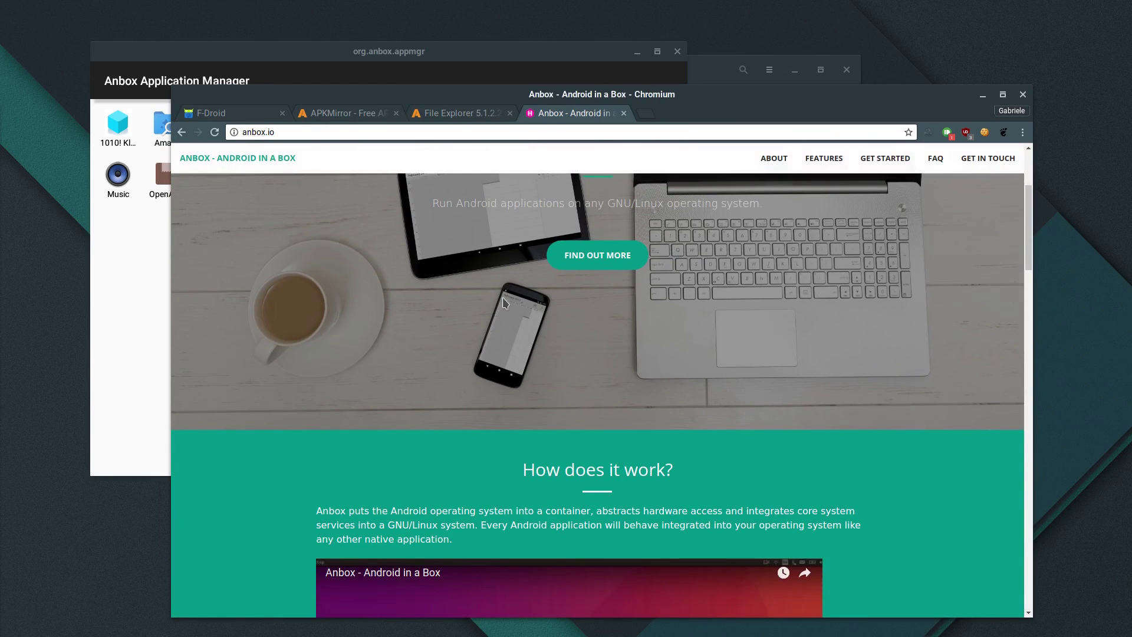
drag(1028, 244, 1043, 474)
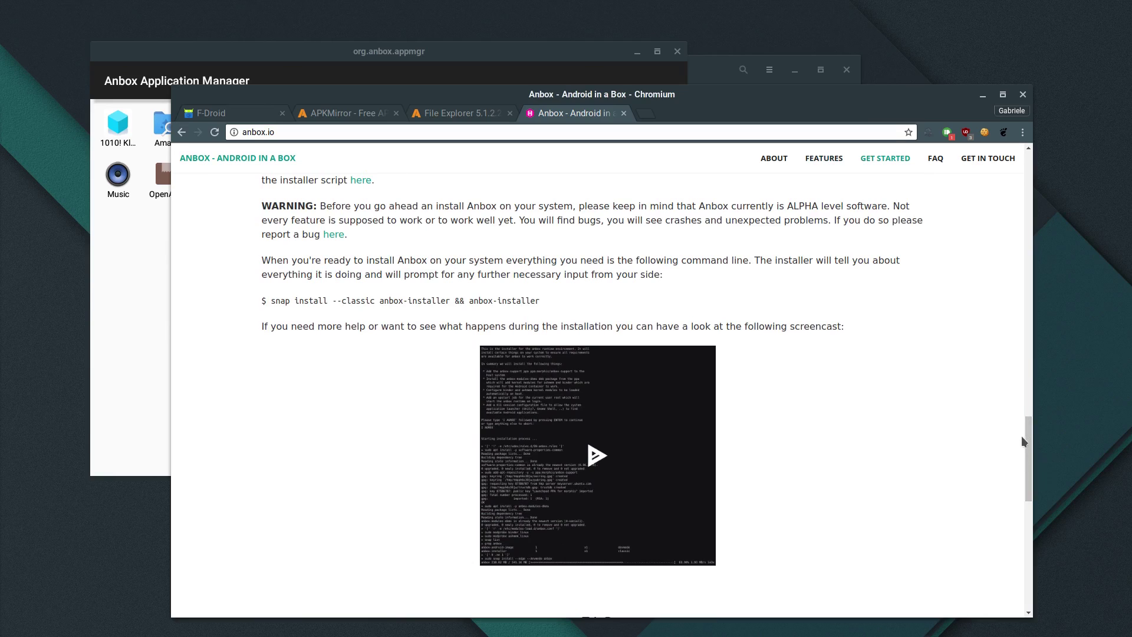
click(606, 57)
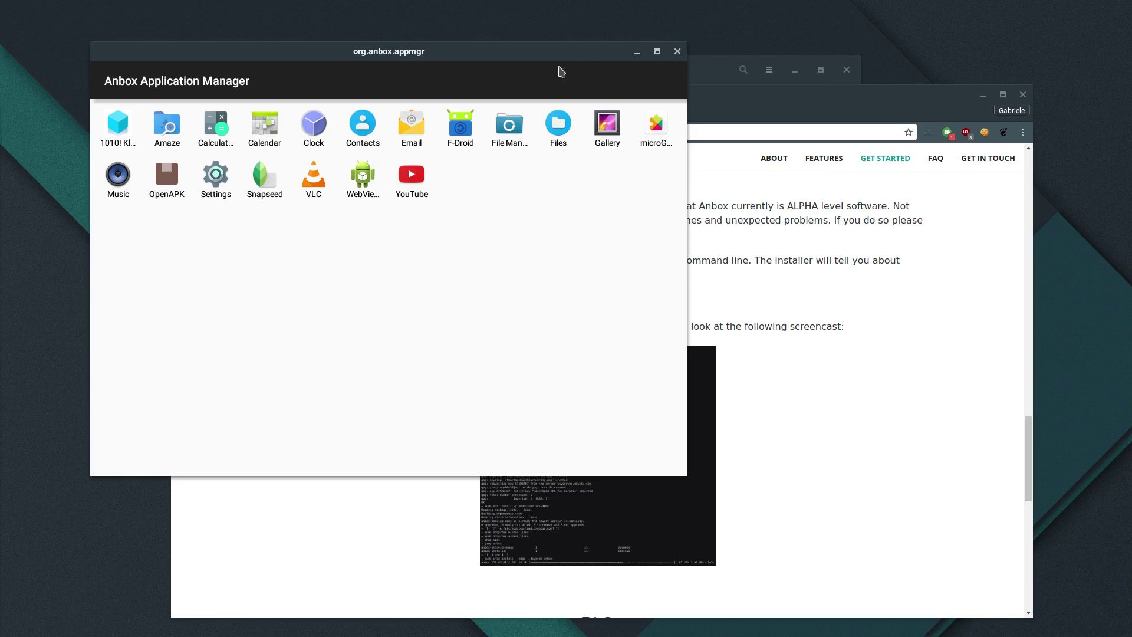
Drag the Application Manager window down and slightly left to reveal the browser tabs and terminal title
drag(521, 54, 511, 132)
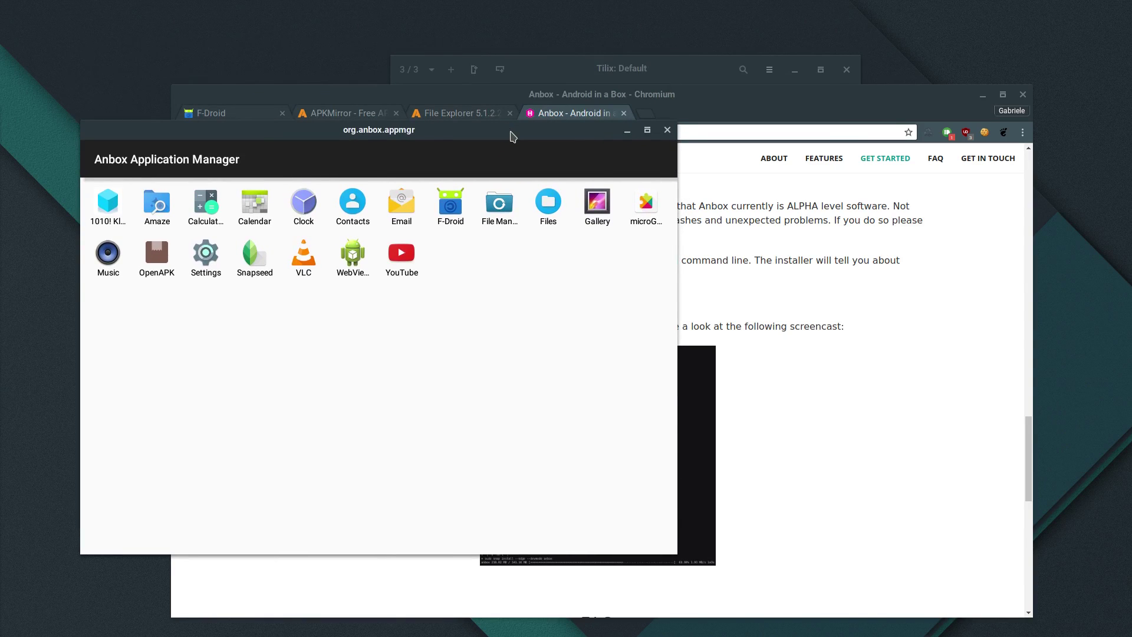